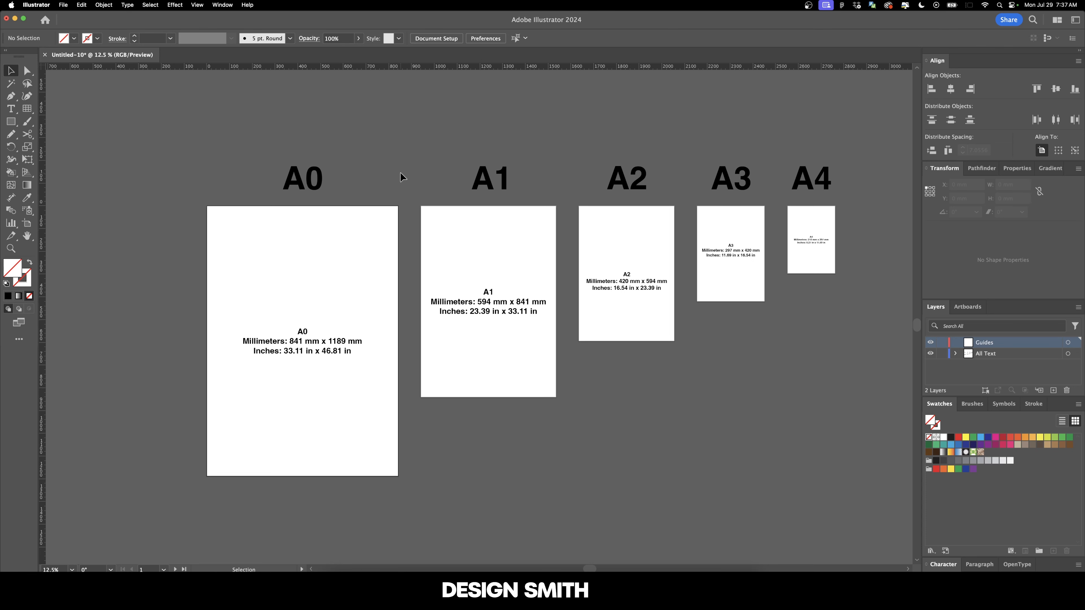
Fit the A0 artboard in the window and page through the A1, A2, A3 and A4 artboards to examine their sizes
{"action": "key", "text": "super+0"}
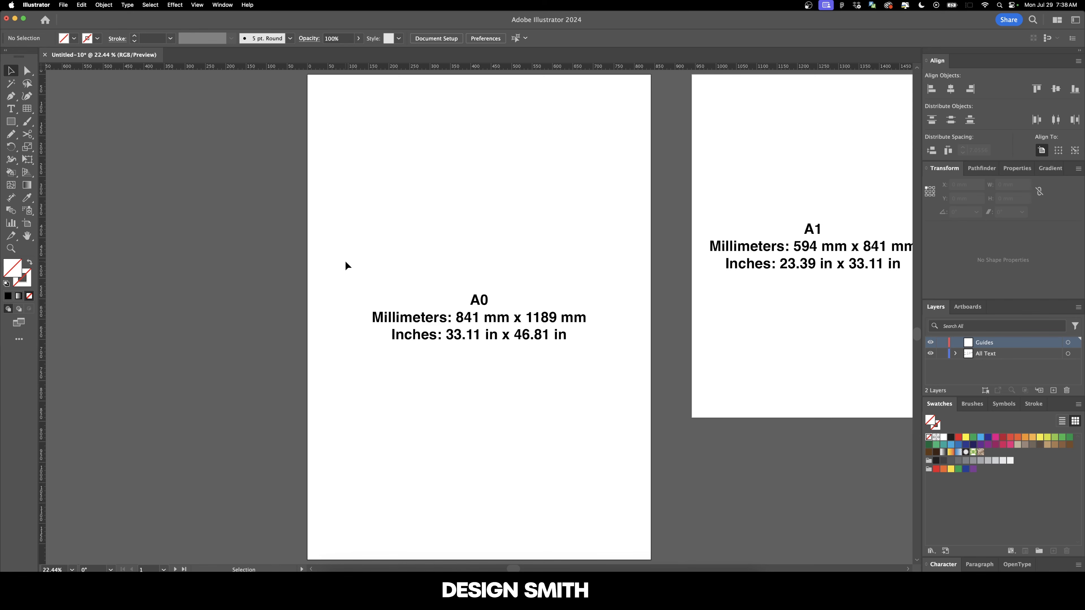
{"action": "key", "text": "shift+Page_Down"}
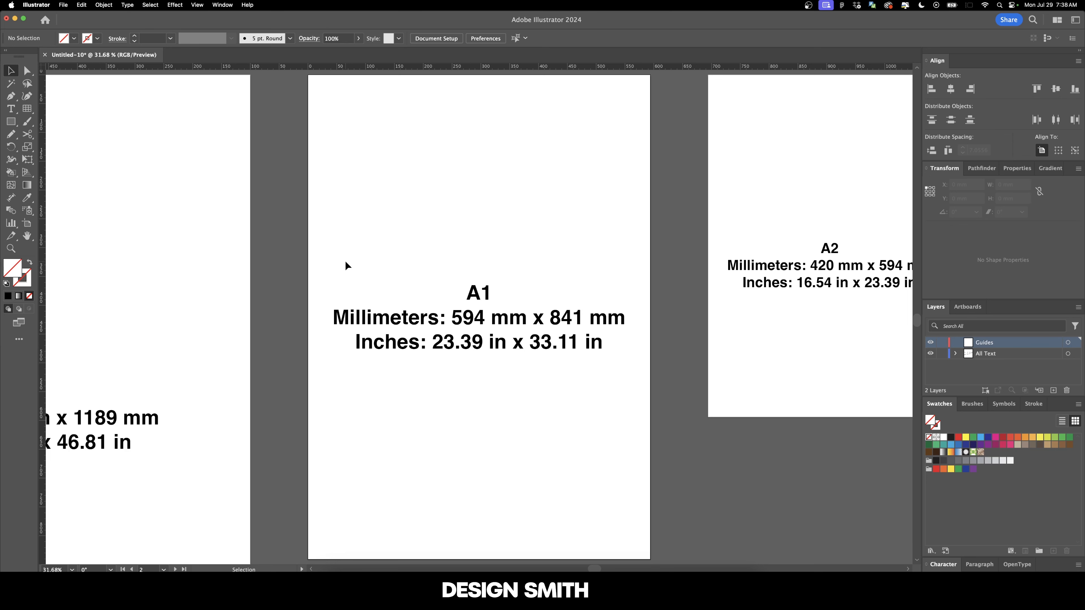
{"action": "key", "text": "shift+Page_Down"}
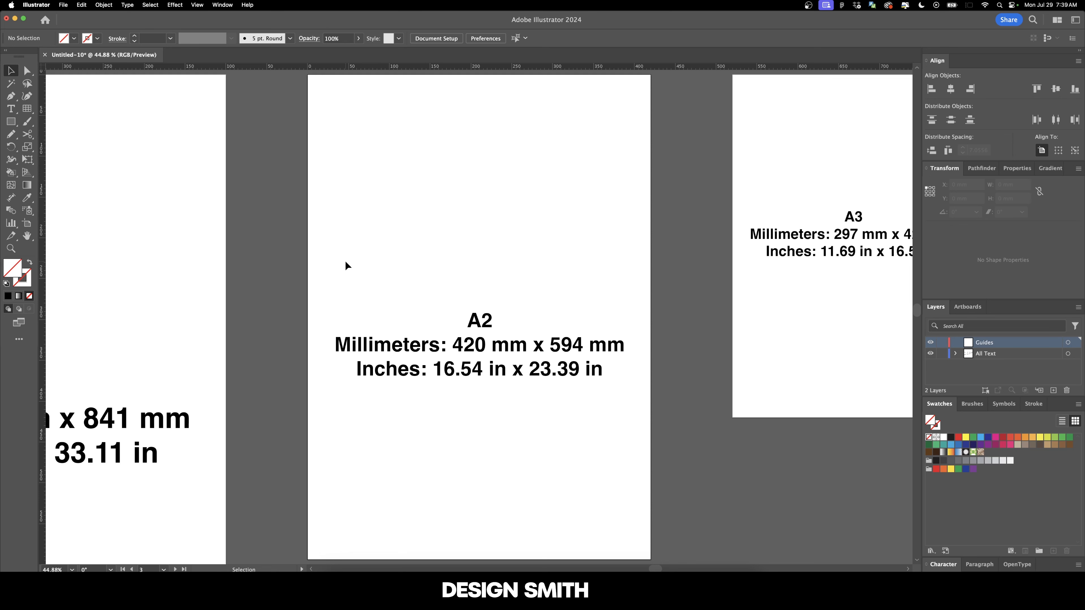
{"action": "key", "text": "Page_Down"}
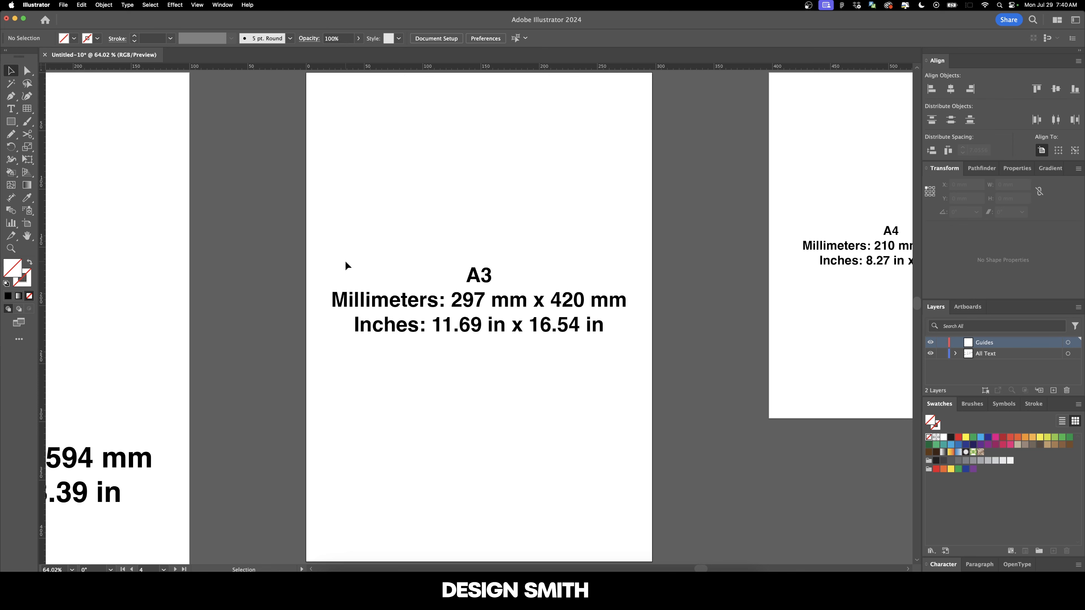
{"action": "key", "text": "shift+Page_Down"}
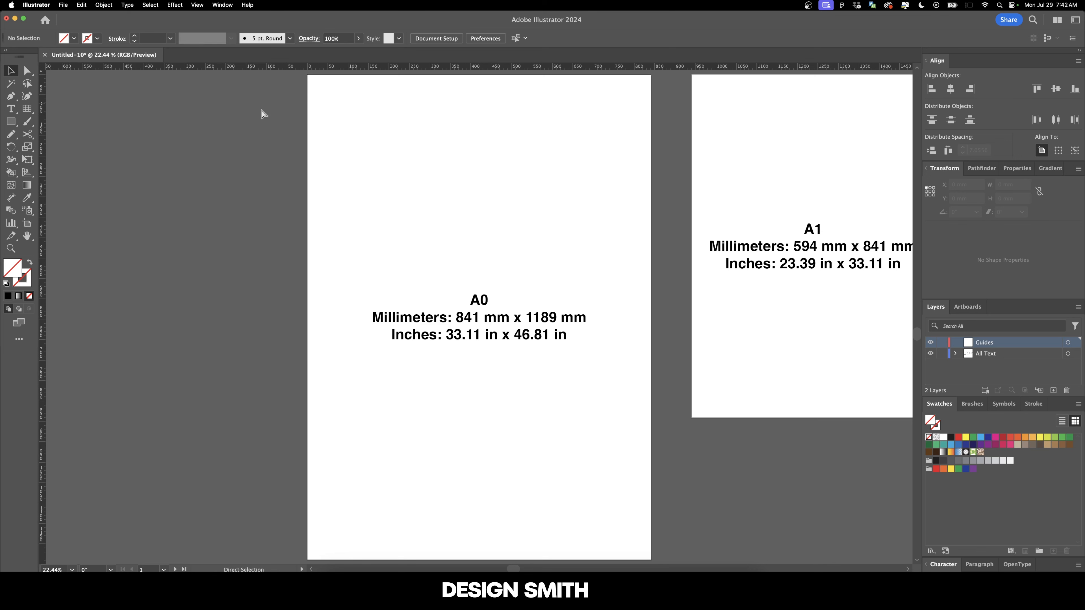
Hide the document rulers and show them again
{"action": "key", "text": "a"}
{"action": "key", "text": "super+r"}
{"action": "key", "text": "v"}
{"action": "left_click", "coordinate": [194, 5]}
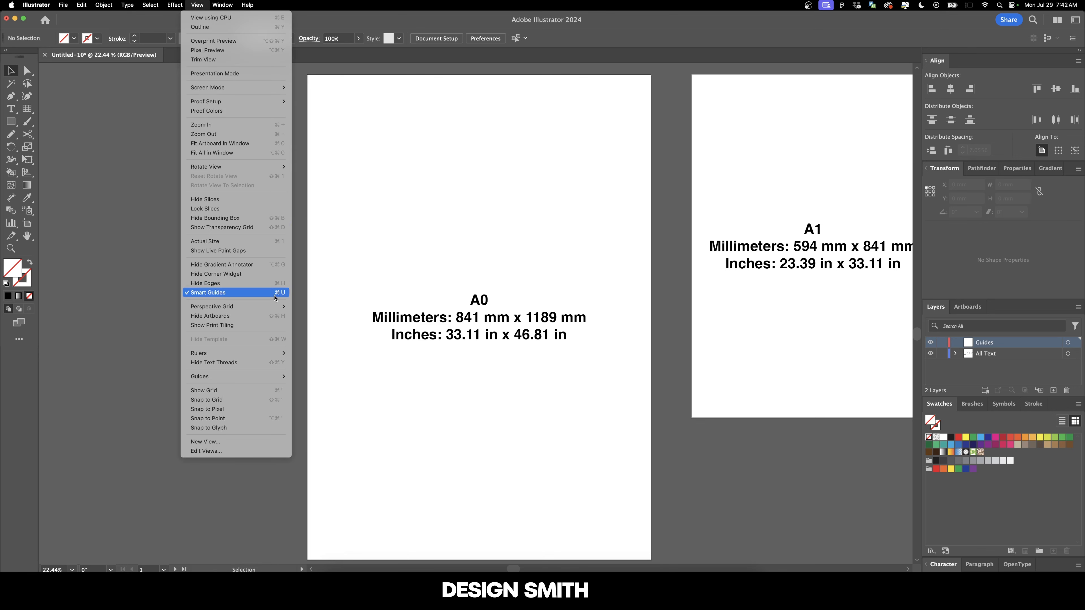
{"action": "left_click", "coordinate": [309, 357]}
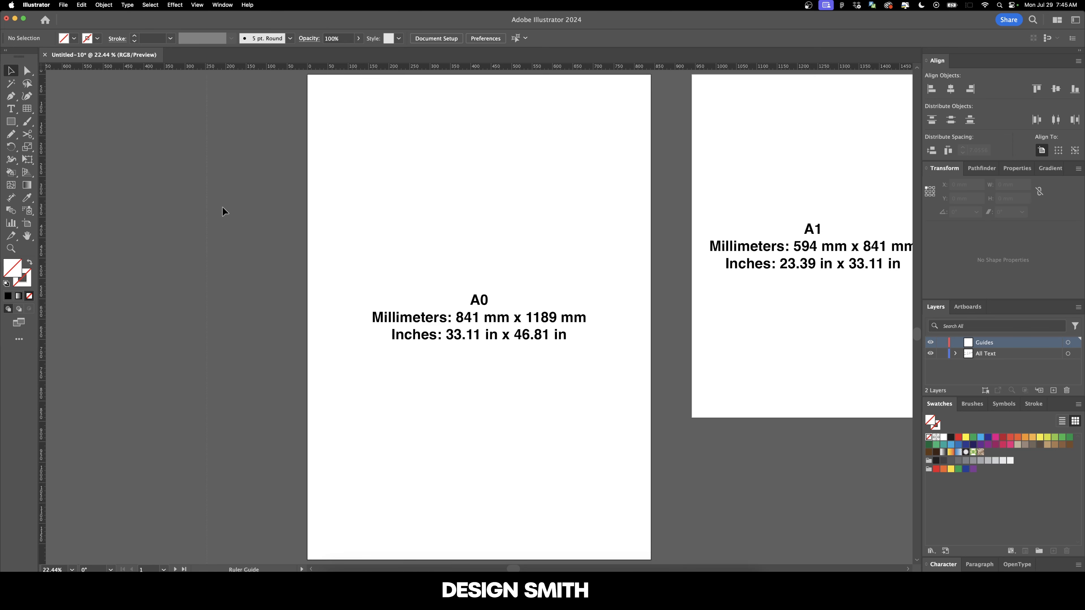
Add a vertical guide about 51 mm inside the A0 artboard's left edge, and undo a trial left alignment
{"action": "left_click_drag", "start_coordinate": [222, 206], "coordinate": [328, 206]}
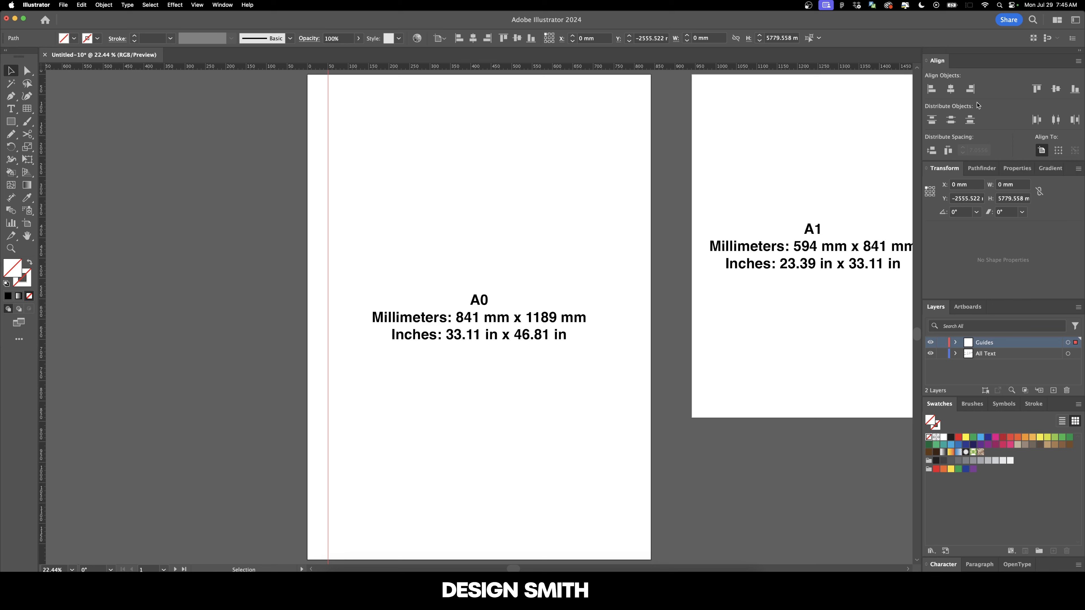
{"action": "left_click", "coordinate": [932, 89]}
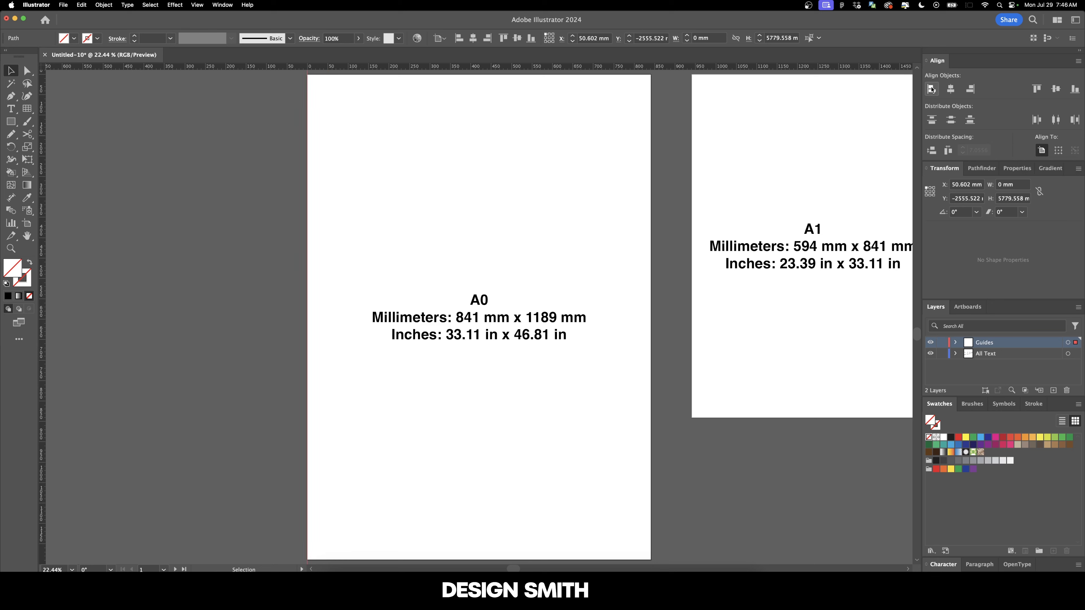
{"action": "key", "text": "cmd+z"}
Set the vertical guide's X position to 0 mm, and shift it in to an X position of 2 in
{"action": "left_click", "coordinate": [967, 185]}
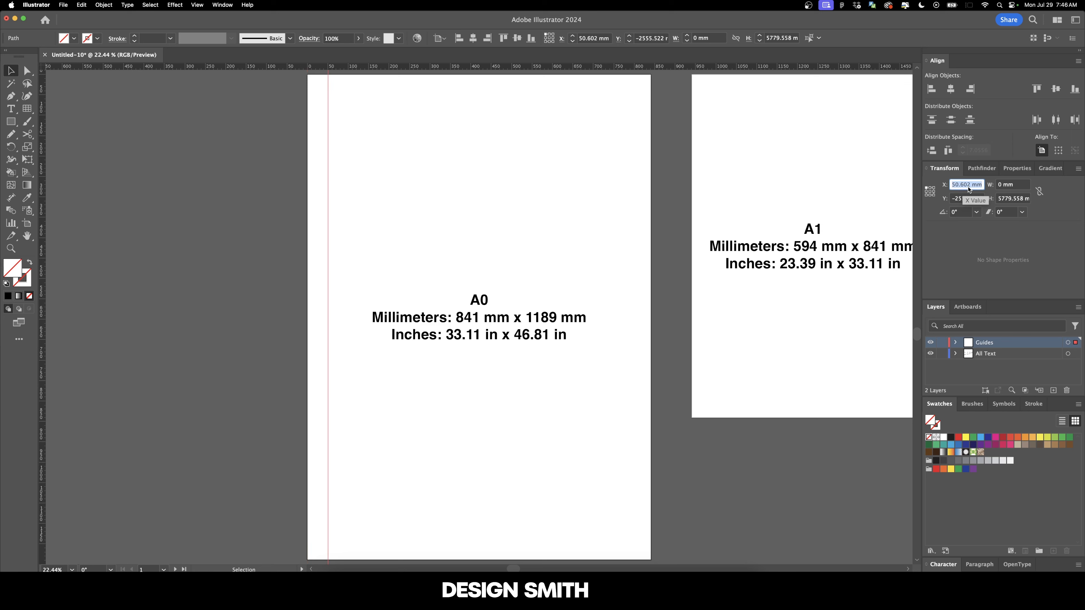
{"action": "type", "text": "0"}
{"action": "key", "text": "Return"}
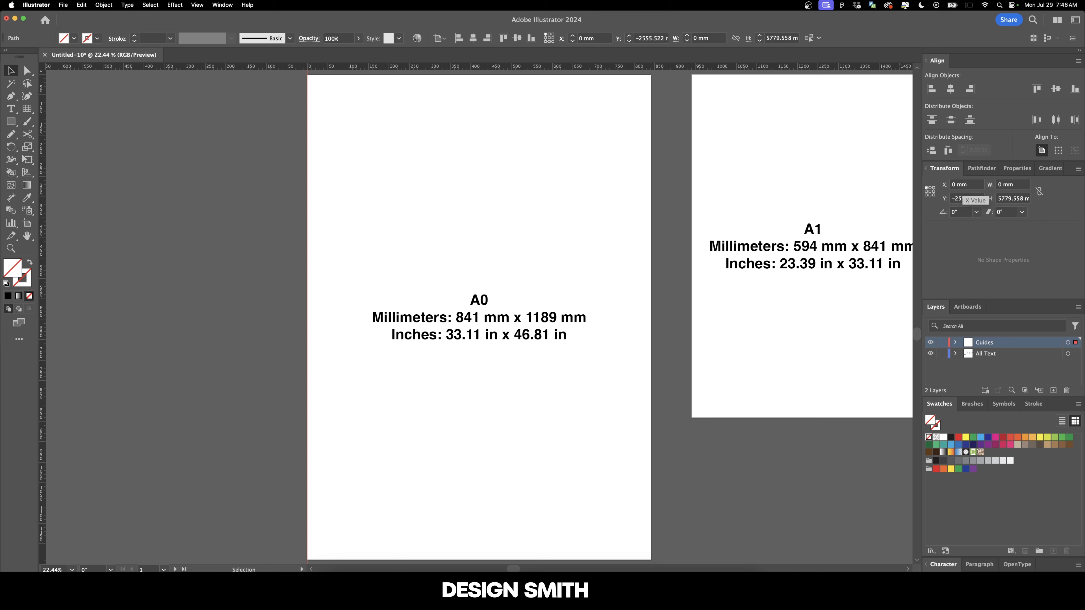
{"action": "left_click", "coordinate": [976, 188]}
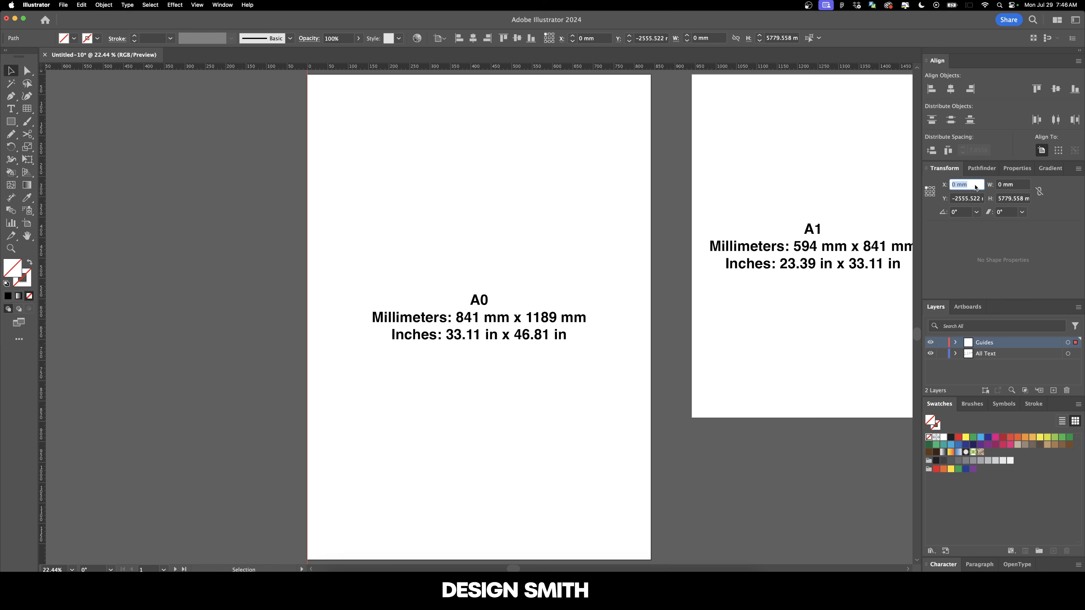
{"action": "type", "text": "2in"}
{"action": "key", "text": "Return"}
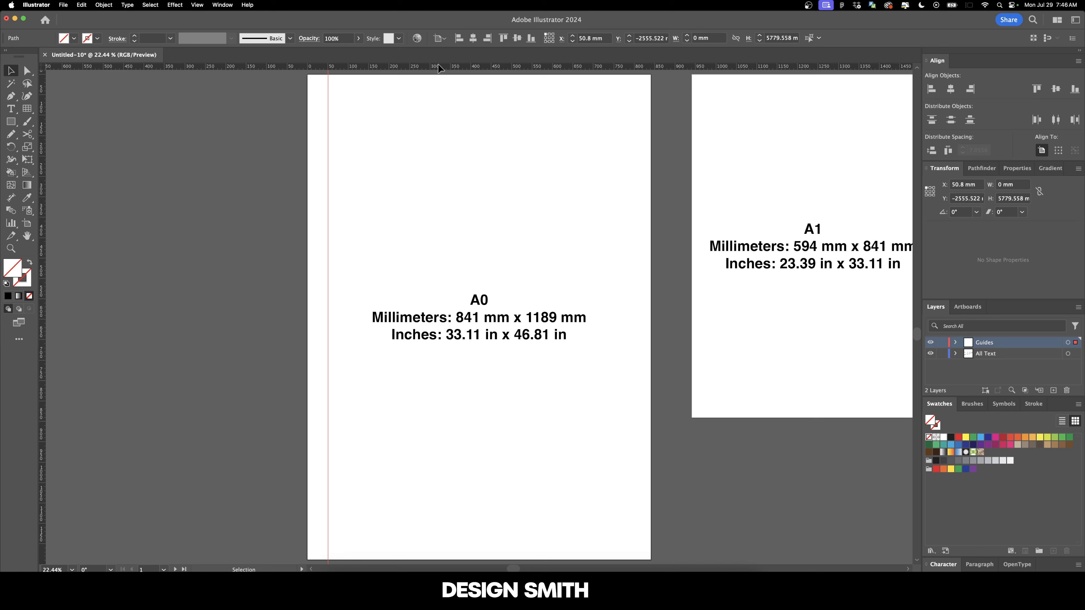
Add a horizontal guide near the A0 artboard's upper edge, zero its Y position, and set it to 50 mm
{"action": "left_click_drag", "start_coordinate": [440, 69], "coordinate": [441, 94]}
{"action": "left_click", "coordinate": [969, 199]}
{"action": "type", "text": "0"}
{"action": "key", "text": "Return"}
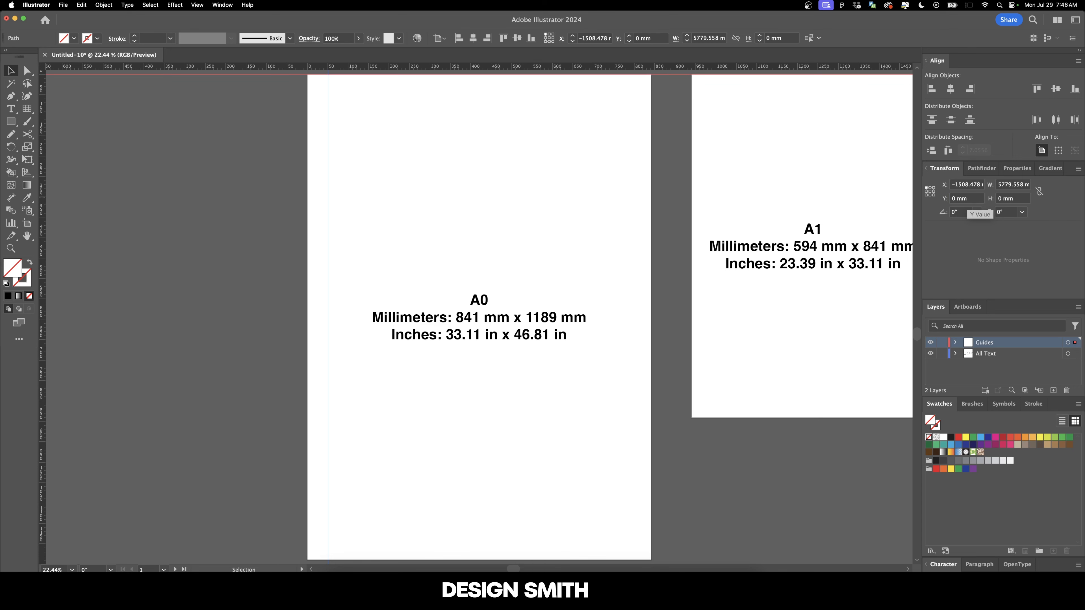
{"action": "type", "text": "50"}
{"action": "key", "text": "Return"}
{"action": "left_click", "coordinate": [409, 167]}
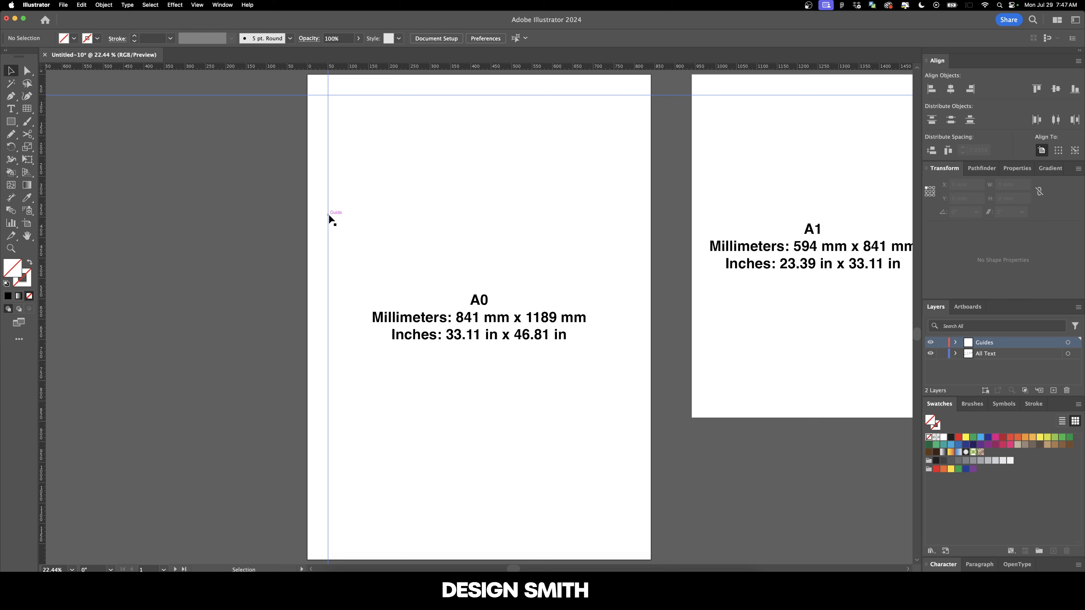
{"action": "left_click_drag", "start_coordinate": [45, 267], "coordinate": [383, 259]}
{"action": "left_click_drag", "start_coordinate": [528, 252], "coordinate": [561, 252]}
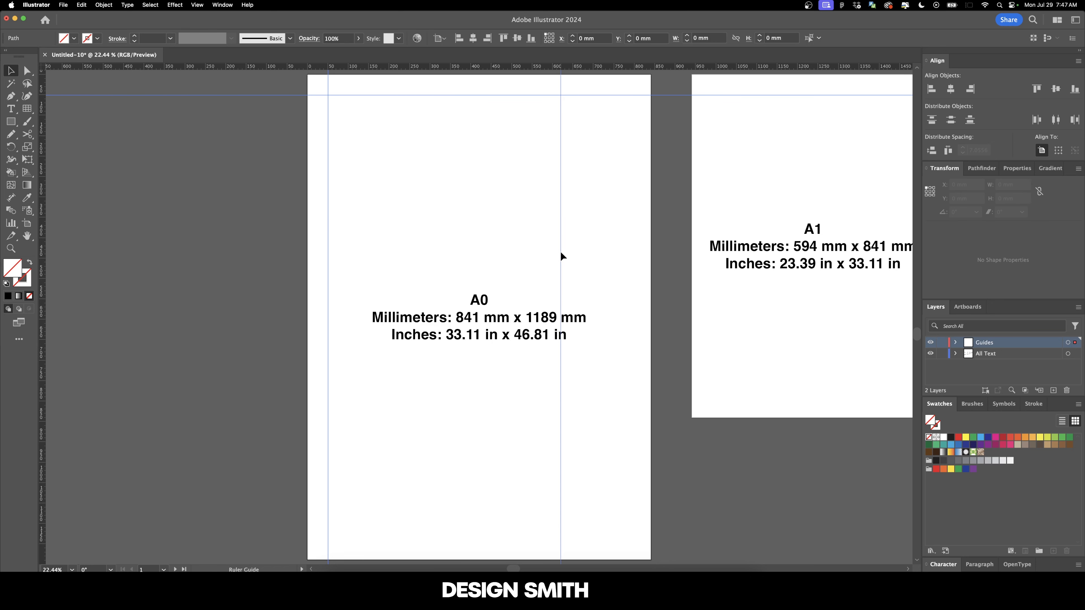
{"action": "key", "text": "super+z"}
Duplicate the vertical margin guide across the A0 artboard and align the copy to the artboard's right edge
{"action": "mouse_move", "coordinate": [345, 209]}
{"action": "left_mouse_down"}
{"action": "mouse_move", "coordinate": [316, 232]}
{"action": "mouse_move", "coordinate": [330, 225]}
{"action": "left_mouse_up"}
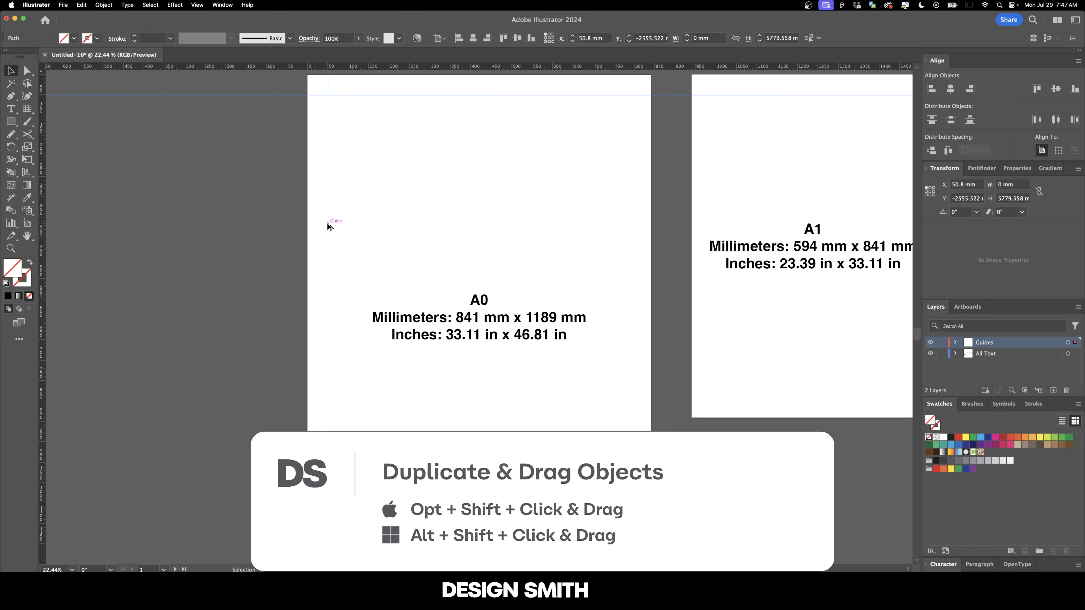
{"action": "left_click_drag", "start_coordinate": [329, 225], "coordinate": [645, 224]}
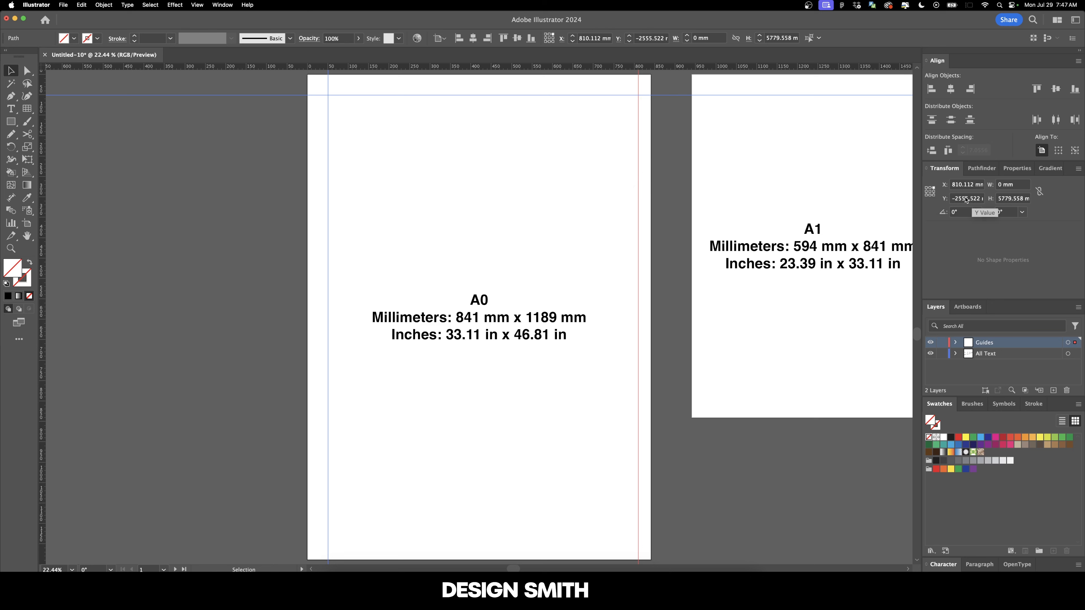
{"action": "left_click", "coordinate": [971, 89]}
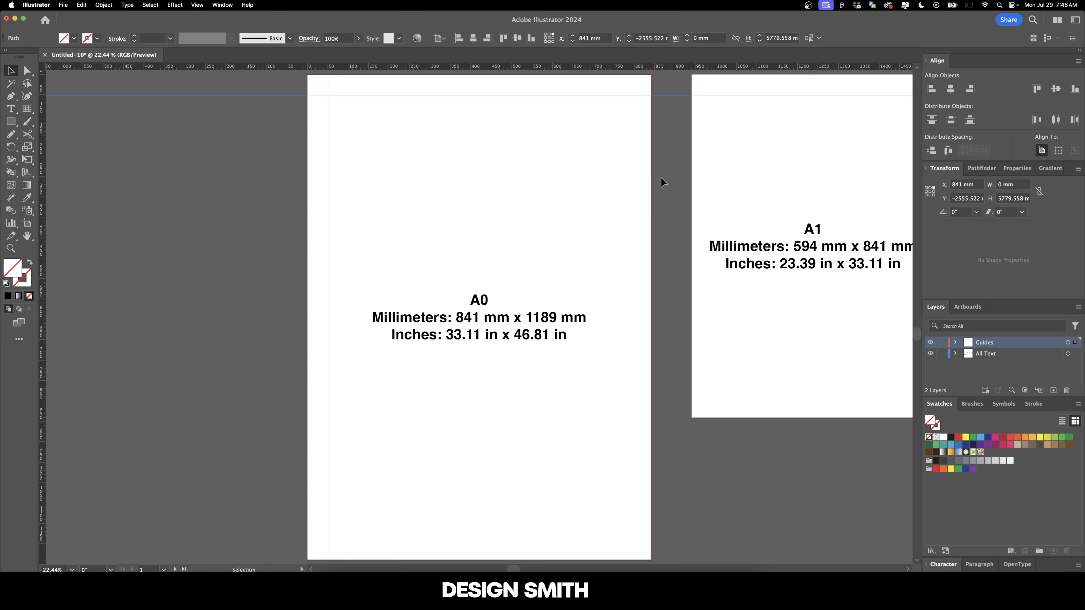
Move the guide on the A0 artboard's right edge -2 in horizontally and 0 mm vertically
{"action": "key", "text": "Return"}
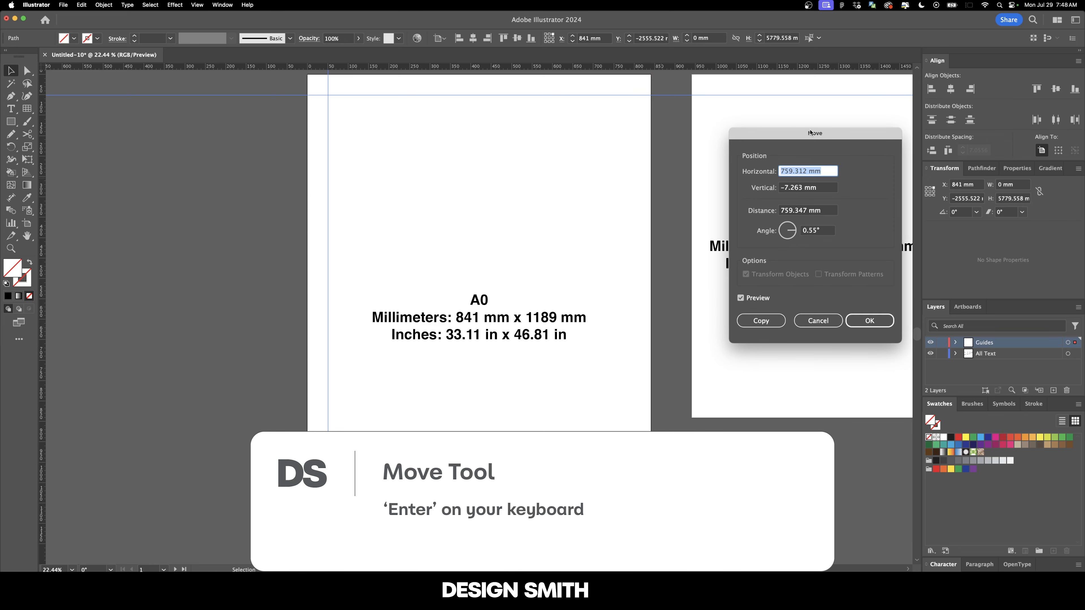
{"action": "type", "text": "-2in"}
{"action": "key", "text": "Tab"}
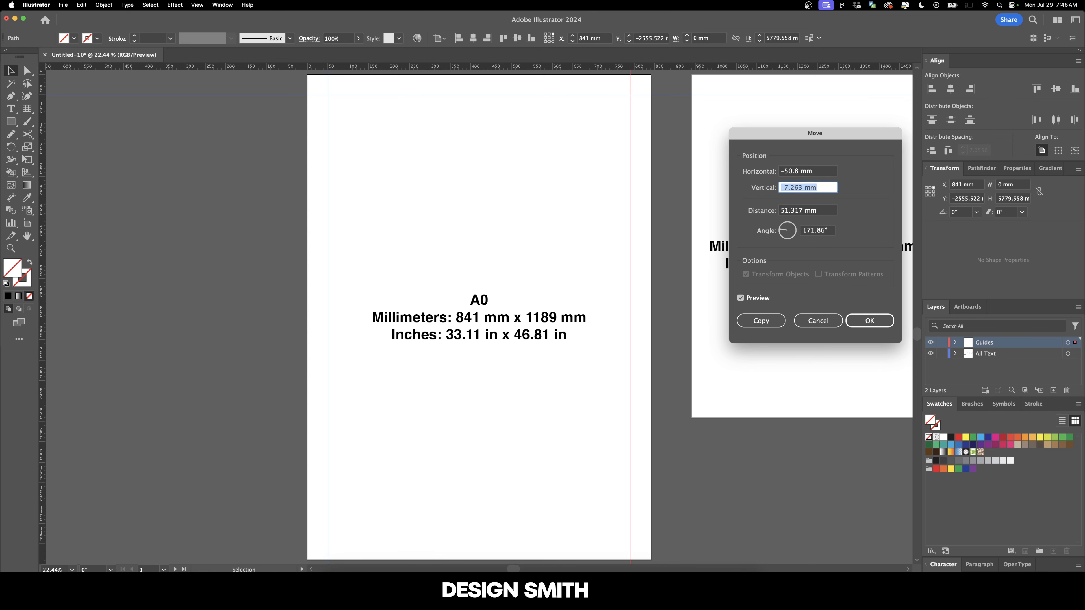
{"action": "type", "text": "0"}
{"action": "key", "text": "Tab"}
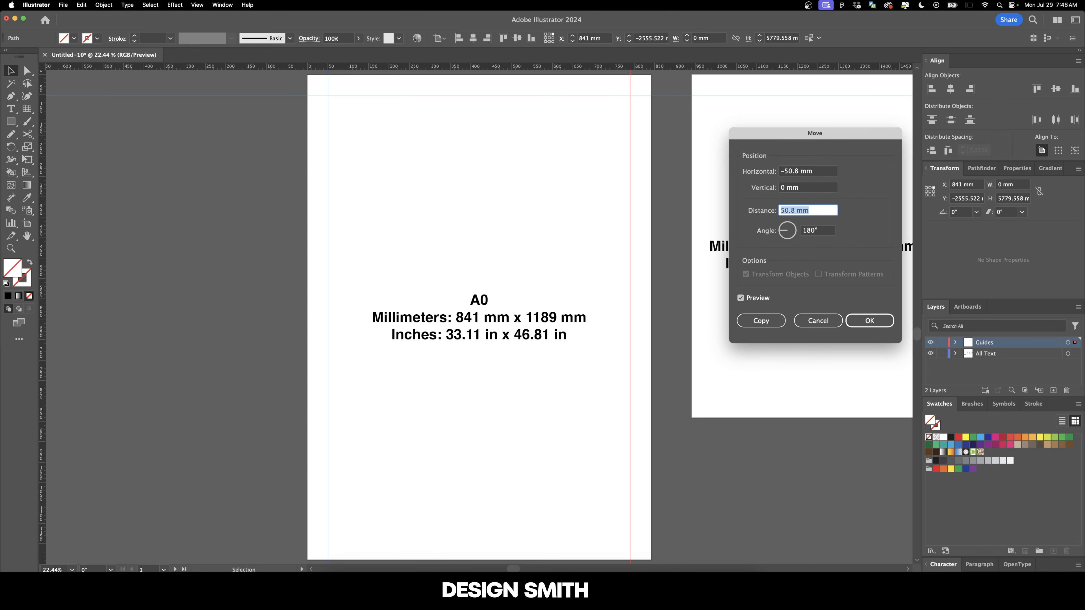
{"action": "key", "text": "Return"}
Copy the horizontal margin guide to the A0 artboard's bottom edge and move it 0 mm horizontally and -2 in vertically
{"action": "scroll", "coordinate": [556, 351], "scroll_direction": "down", "scroll_amount": 2}
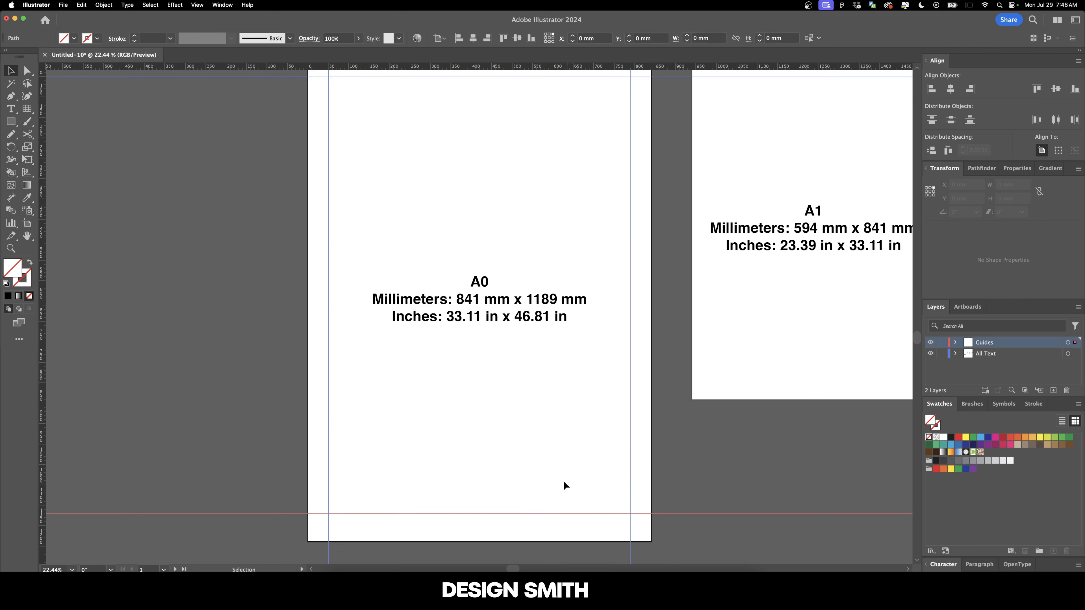
{"action": "left_click", "coordinate": [531, 38]}
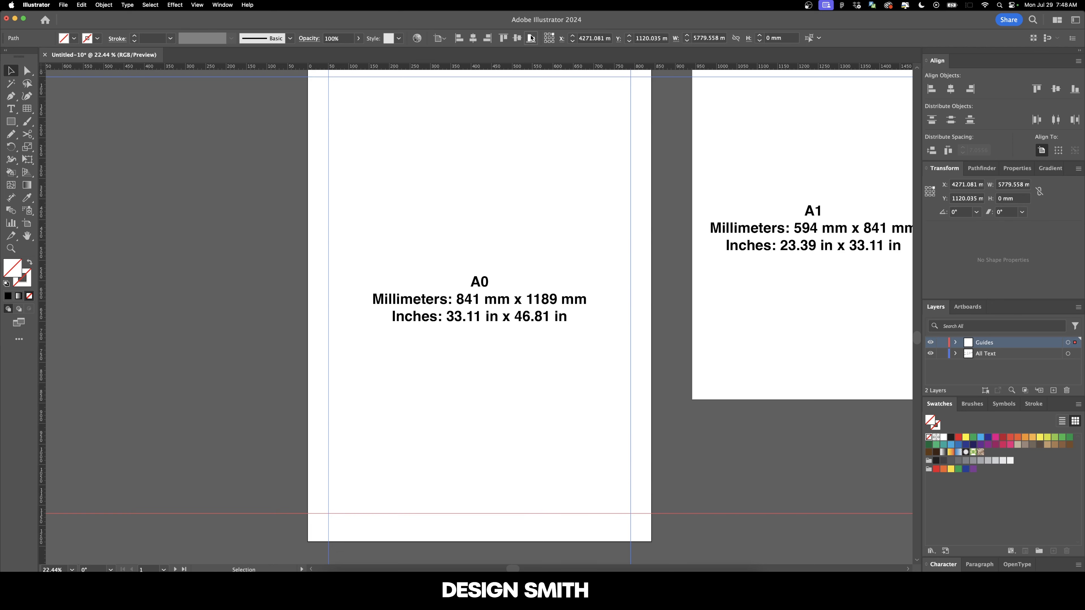
{"action": "key", "text": "Return"}
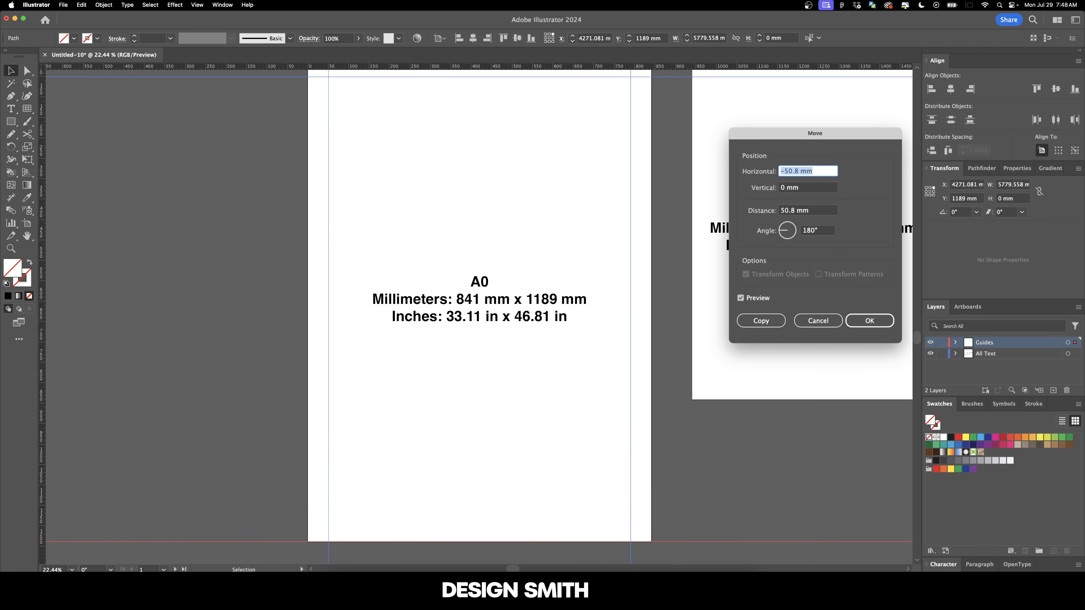
{"action": "type", "text": "0"}
{"action": "key", "text": "Tab"}
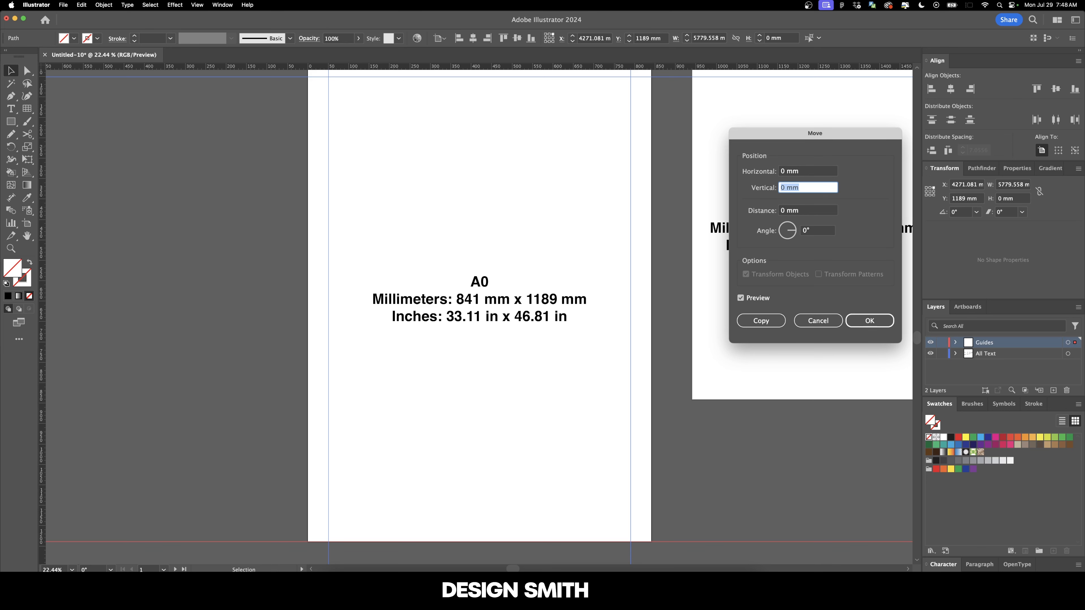
{"action": "type", "text": "-2in"}
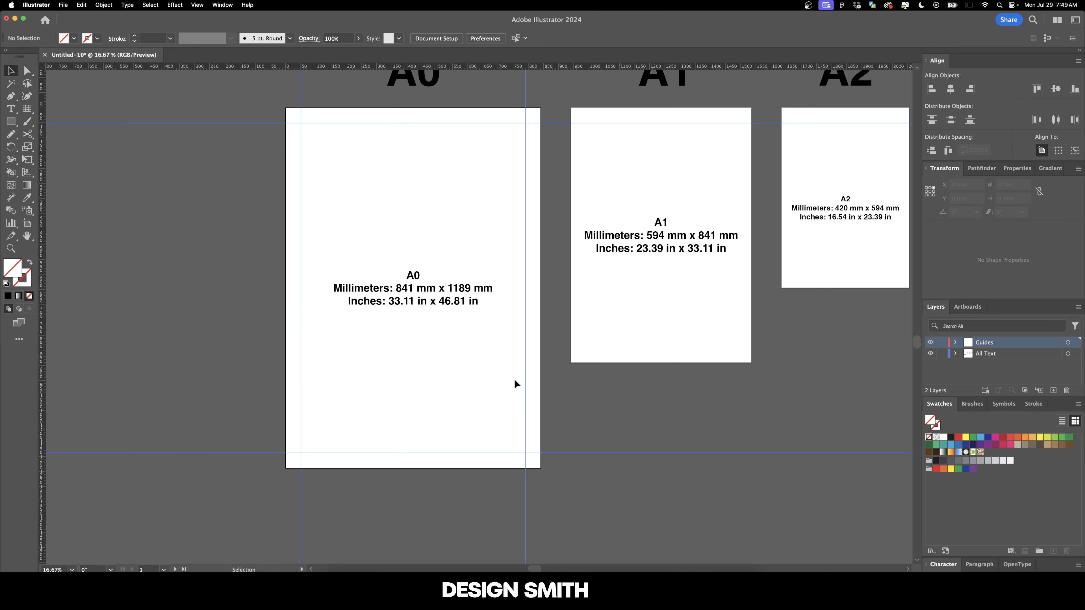
{"action": "key", "text": "super+0"}
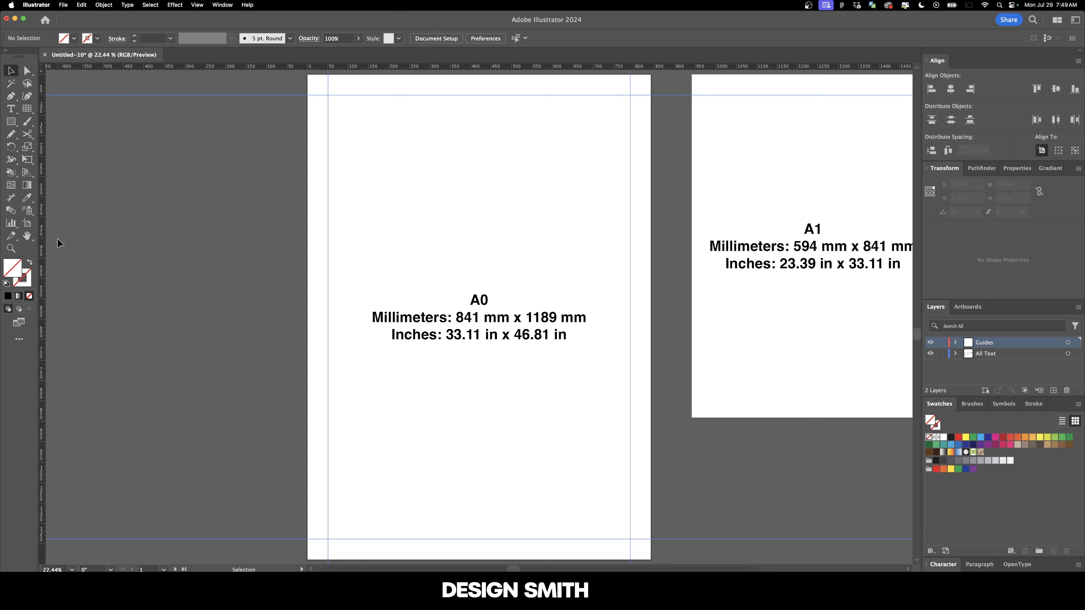
Duplicate the vertical guide into four roughly placed column guides between the A0 artboard's side margins
{"action": "left_click_drag", "start_coordinate": [329, 218], "coordinate": [533, 219]}
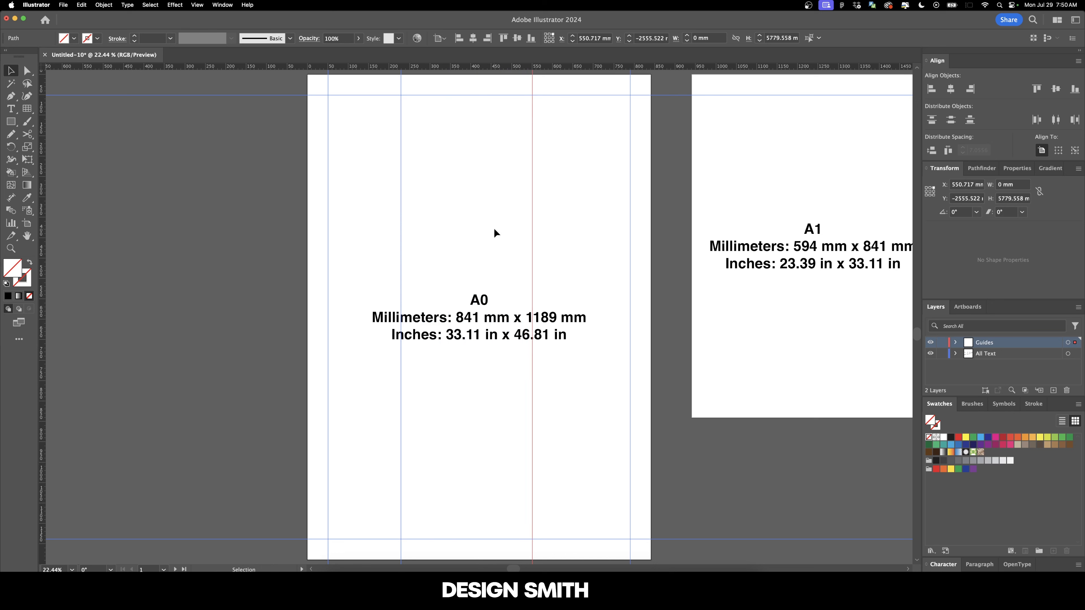
{"action": "left_click_drag", "start_coordinate": [533, 243], "coordinate": [470, 243]}
{"action": "left_click_drag", "start_coordinate": [471, 242], "coordinate": [595, 246]}
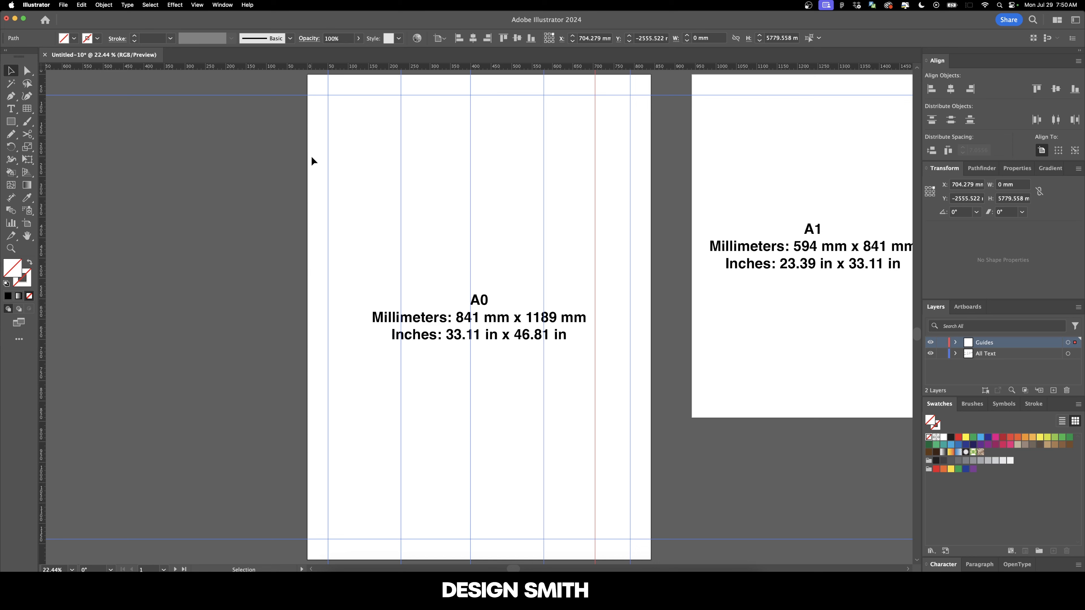
{"action": "left_click", "coordinate": [666, 177]}
Select all six vertical guides and distribute their horizontal spacing evenly, aligned to the selection
{"action": "left_click_drag", "start_coordinate": [477, 189], "coordinate": [655, 195]}
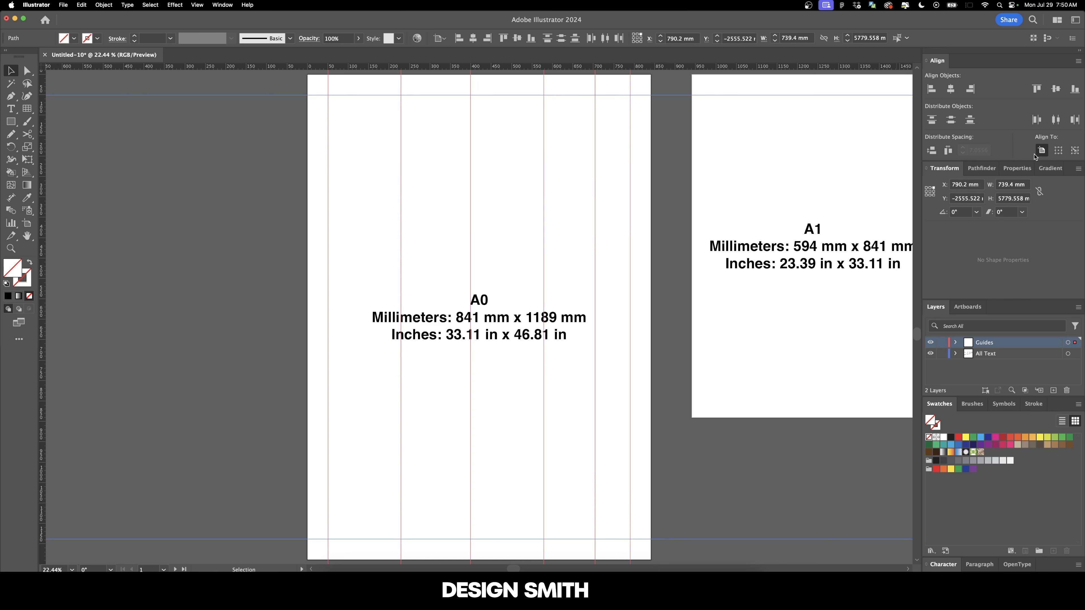
{"action": "left_click", "coordinate": [1060, 151]}
{"action": "left_click", "coordinate": [949, 151]}
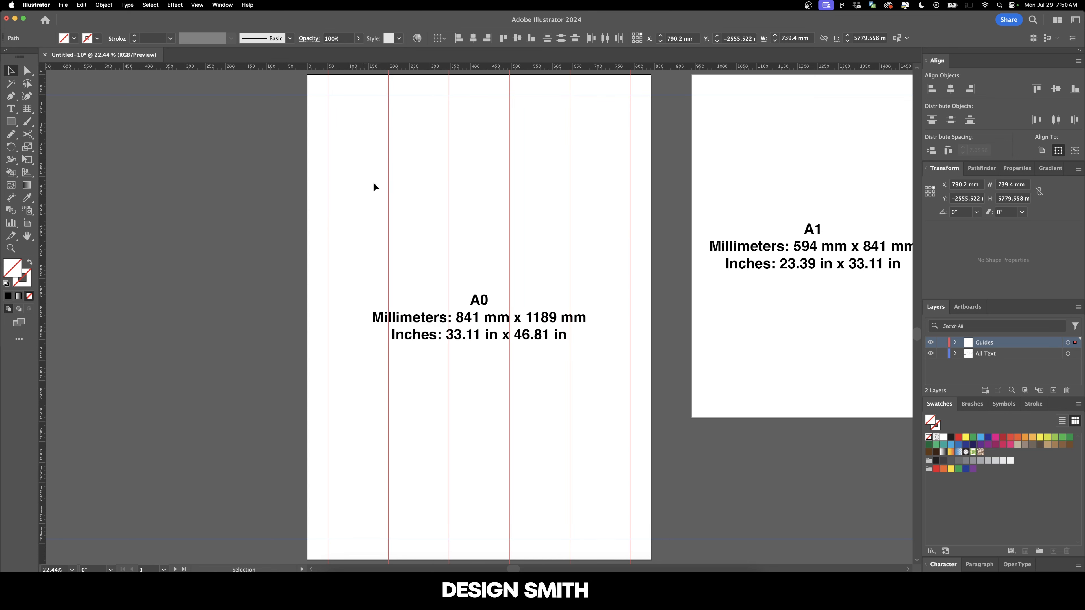
{"action": "left_click", "coordinate": [546, 202]}
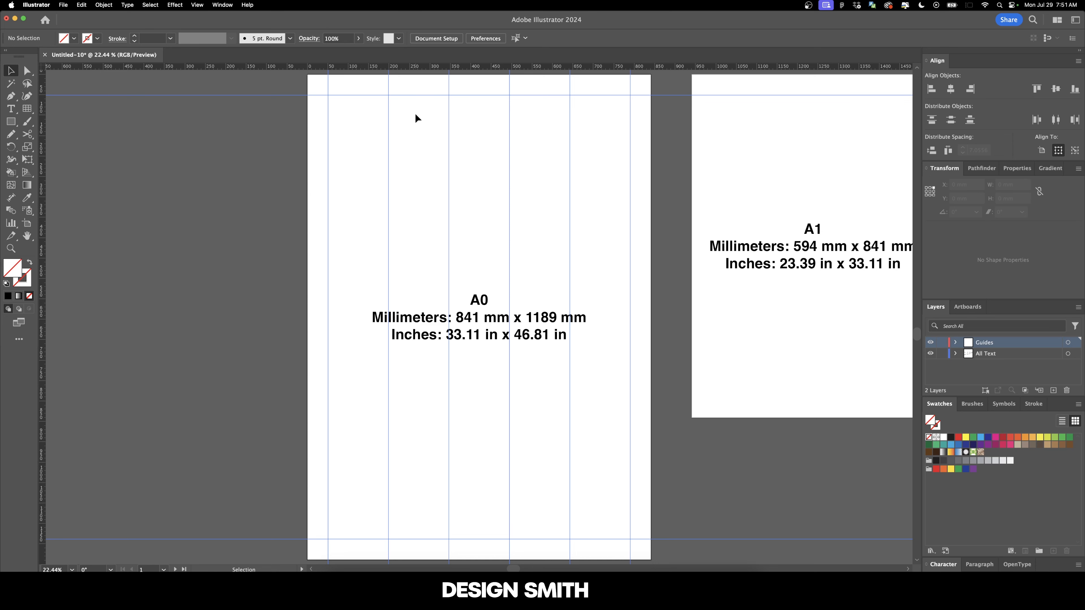
Duplicate the upper horizontal margin guide downward and repeat the transformation to make six evenly stepped row guides on A0
{"action": "left_click_drag", "start_coordinate": [419, 95], "coordinate": [420, 150]}
{"action": "key", "text": "super+d"}
{"action": "key", "text": "super+d"}
{"action": "key", "text": "super+d"}
{"action": "key", "text": "super+d"}
{"action": "key", "text": "super+d"}
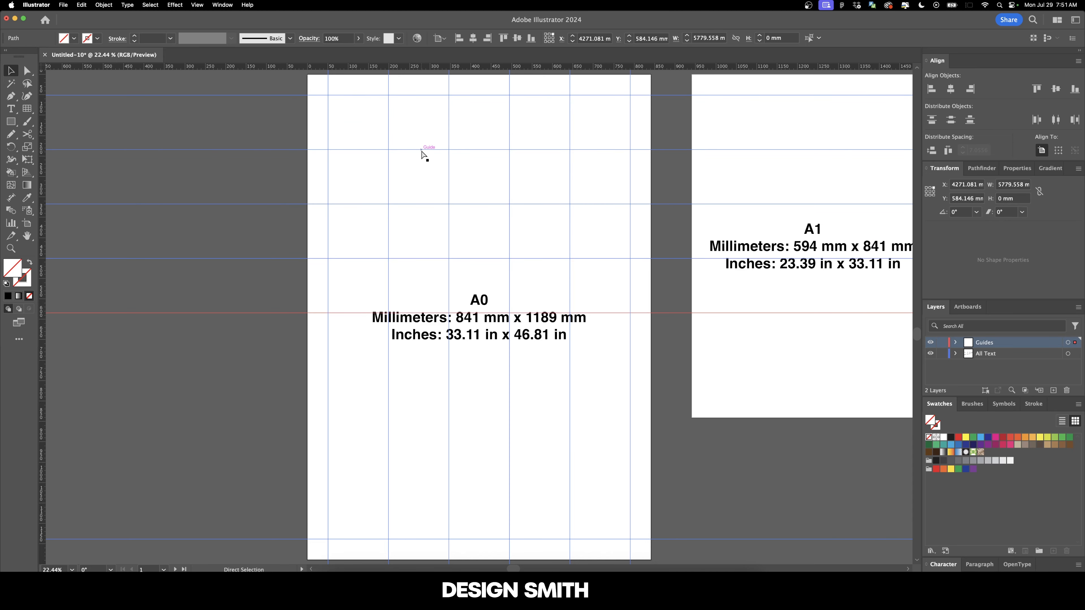
{"action": "left_click", "coordinate": [366, 172]}
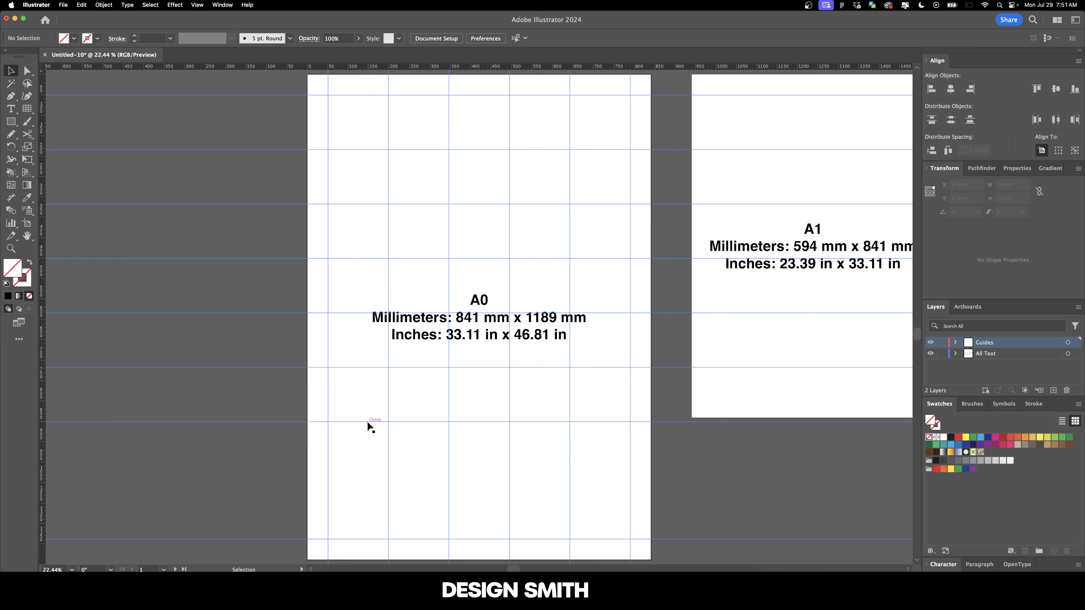
Add the last two row guides above A0's lower margin guide and distribute all horizontal guides evenly, aligned to the selection
{"action": "left_click_drag", "start_coordinate": [368, 421], "coordinate": [366, 468]}
{"action": "key", "text": "super+d"}
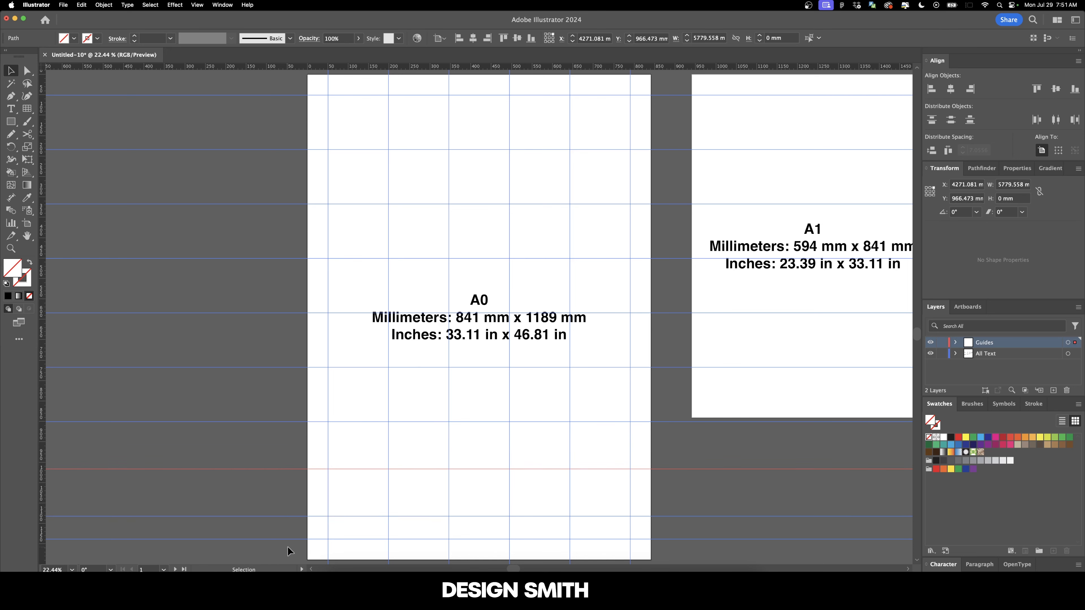
{"action": "key", "text": "super+a"}
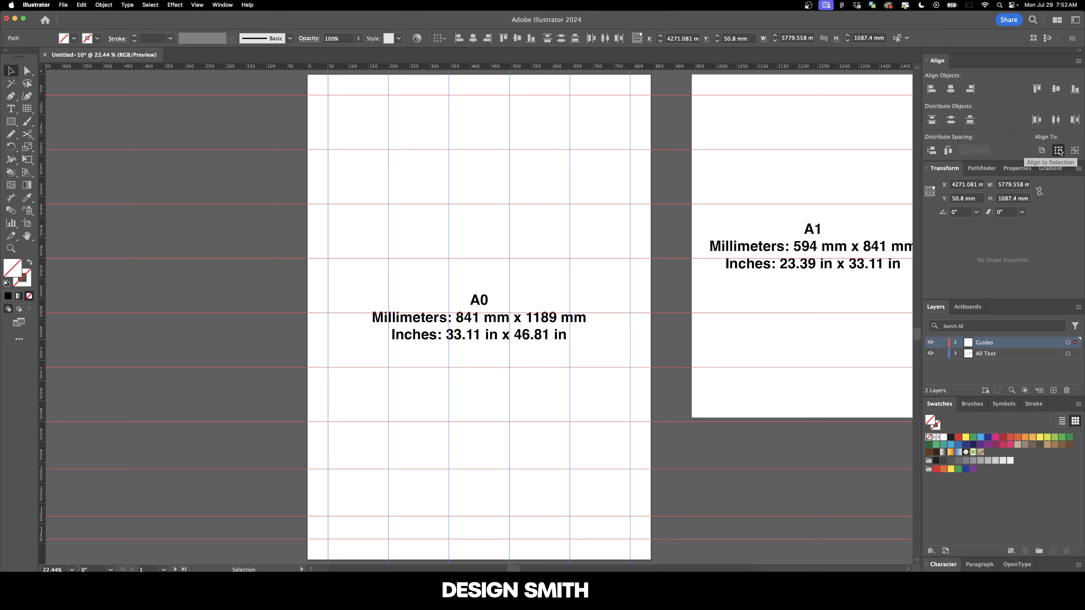
{"action": "left_click", "coordinate": [932, 150]}
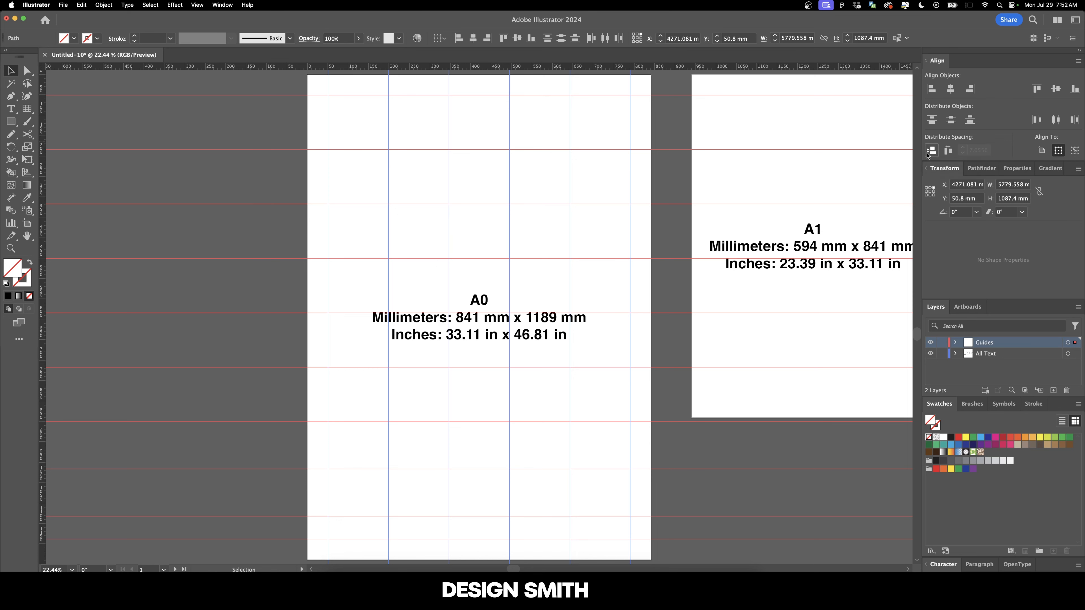
{"action": "left_click", "coordinate": [307, 109]}
{"action": "key", "text": "super+minus"}
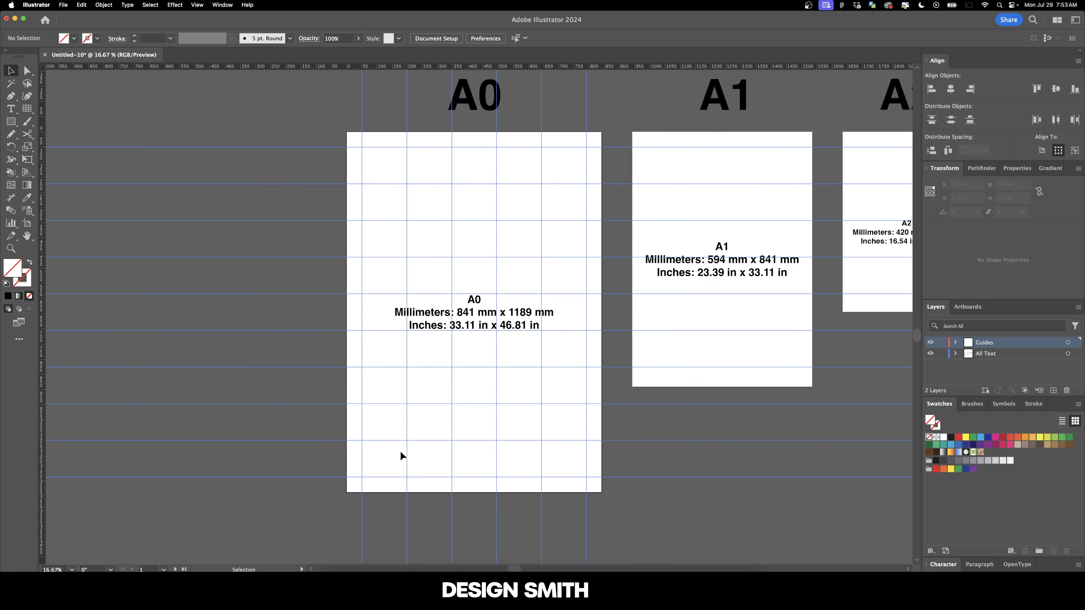
Add five column guides roughly midway between A0's existing vertical guides and distribute all vertical guides evenly, aligned to the selection
{"action": "key", "text": "super+plus"}
{"action": "left_click", "coordinate": [325, 190]}
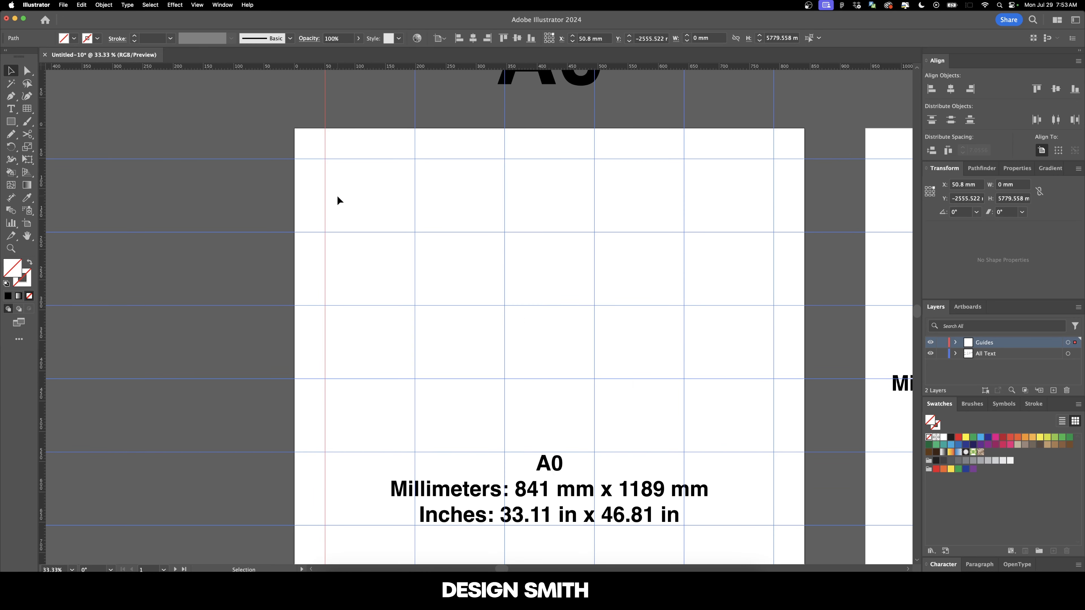
{"action": "left_click_drag", "start_coordinate": [327, 201], "coordinate": [637, 214]}
{"action": "left_click_drag", "start_coordinate": [637, 214], "coordinate": [727, 217]}
{"action": "left_click_drag", "start_coordinate": [802, 183], "coordinate": [309, 198]}
{"action": "left_click", "coordinate": [1059, 150]}
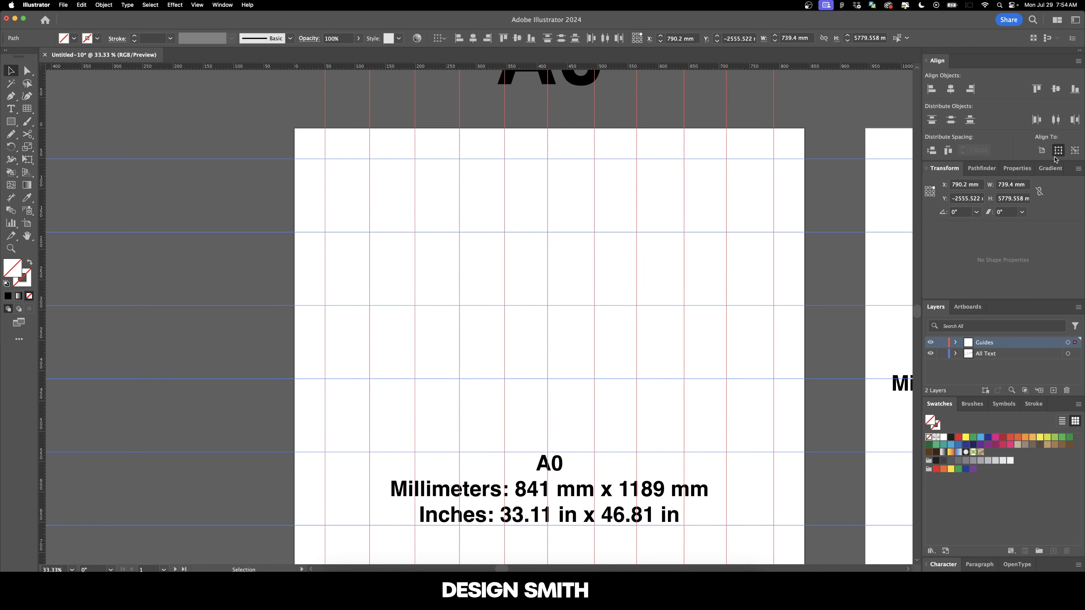
{"action": "left_click", "coordinate": [948, 153]}
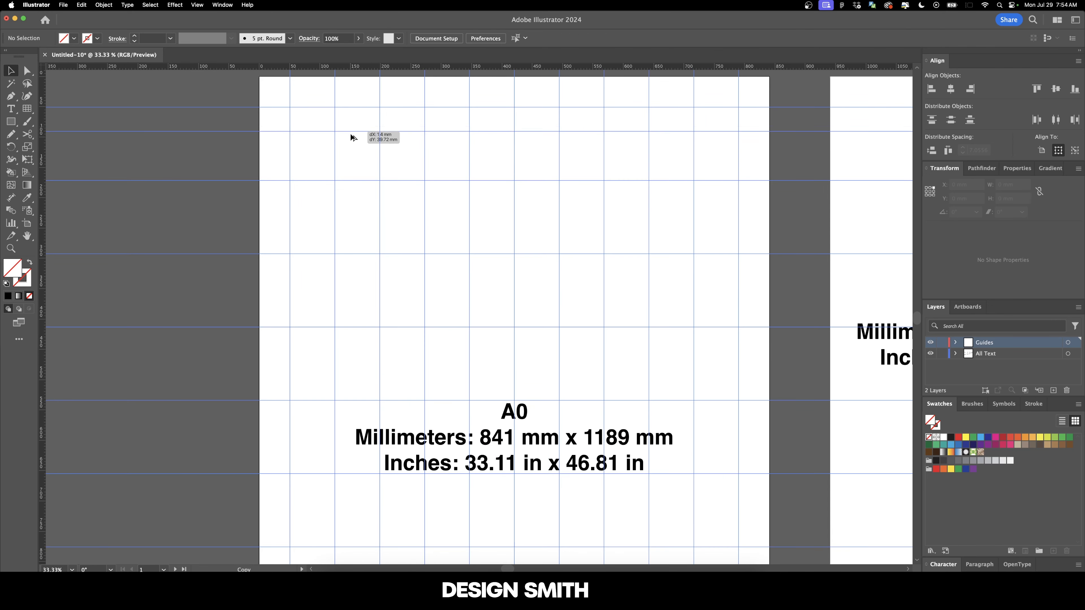
Duplicate horizontal guides down the A0 artboard to place one extra guide roughly midway through each of the nine rows
{"action": "left_click_drag", "start_coordinate": [351, 137], "coordinate": [368, 214]}
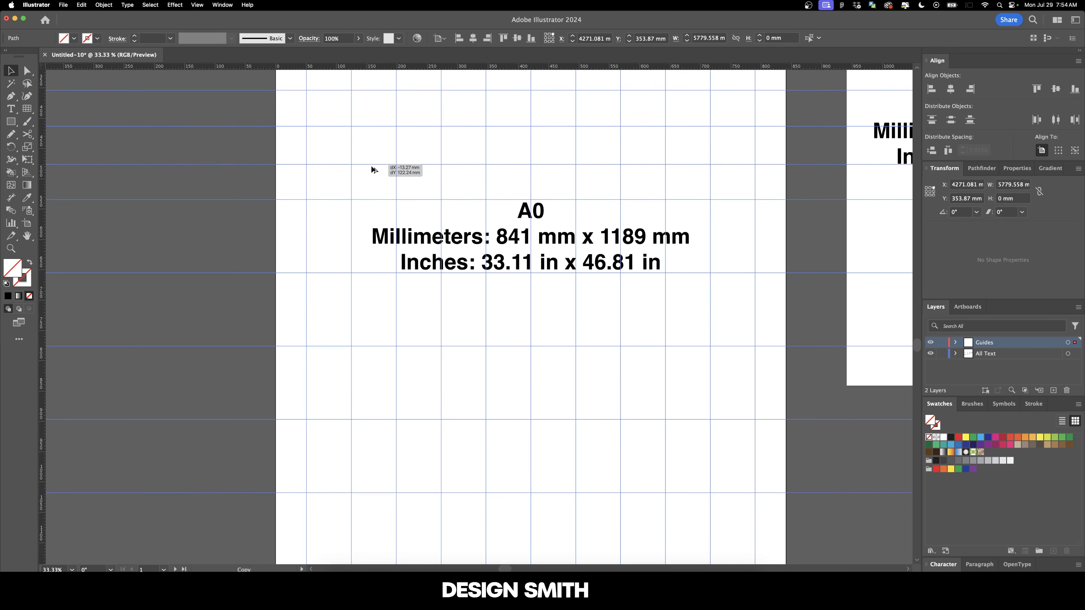
{"action": "left_click_drag", "start_coordinate": [372, 170], "coordinate": [332, 235]}
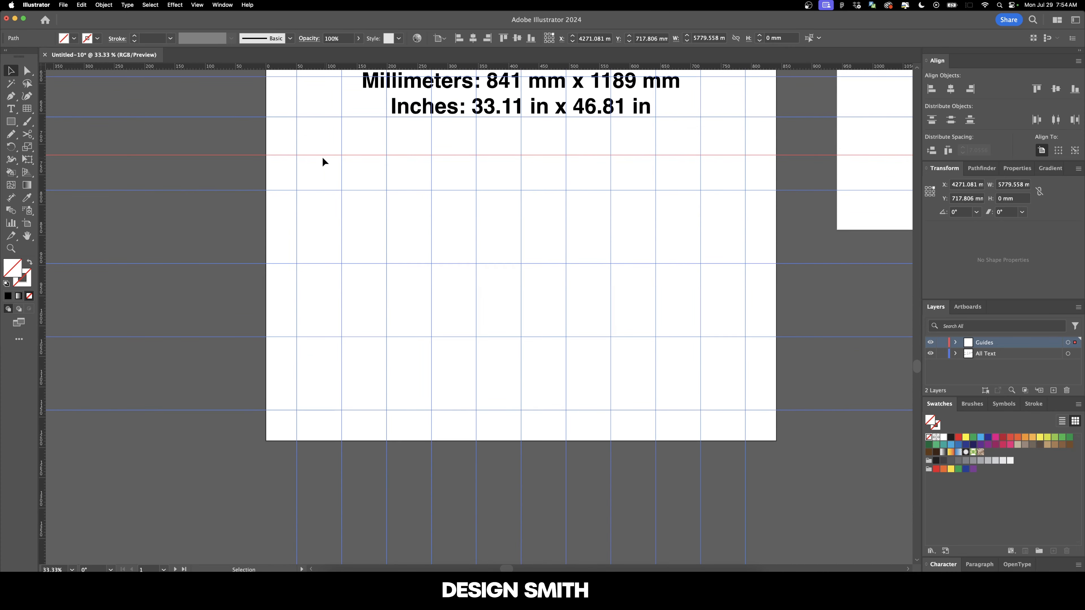
{"action": "left_click_drag", "start_coordinate": [322, 159], "coordinate": [322, 296]}
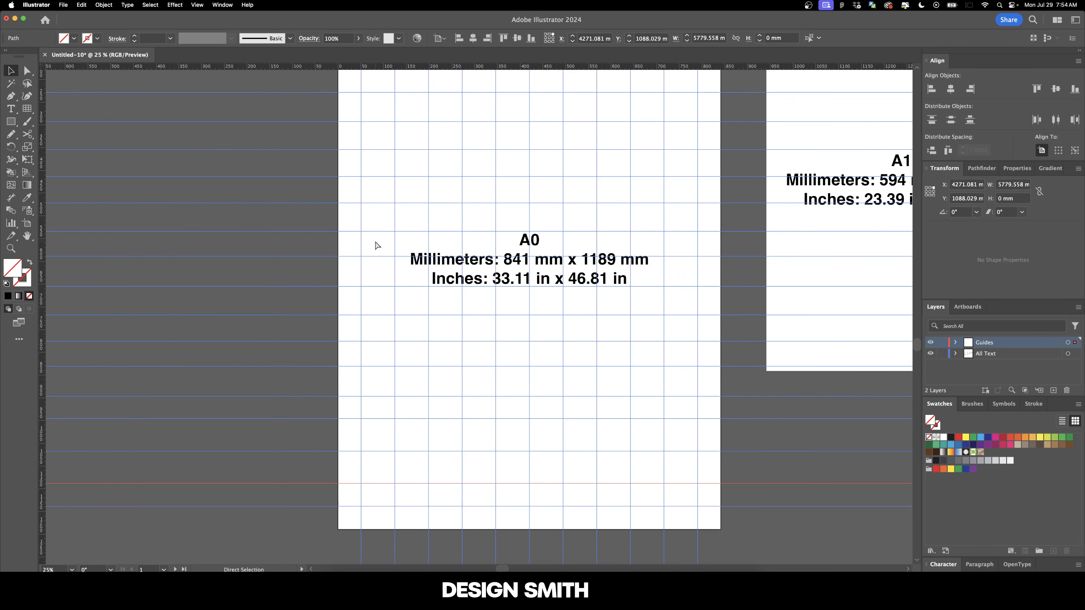
{"action": "key", "text": "super+0"}
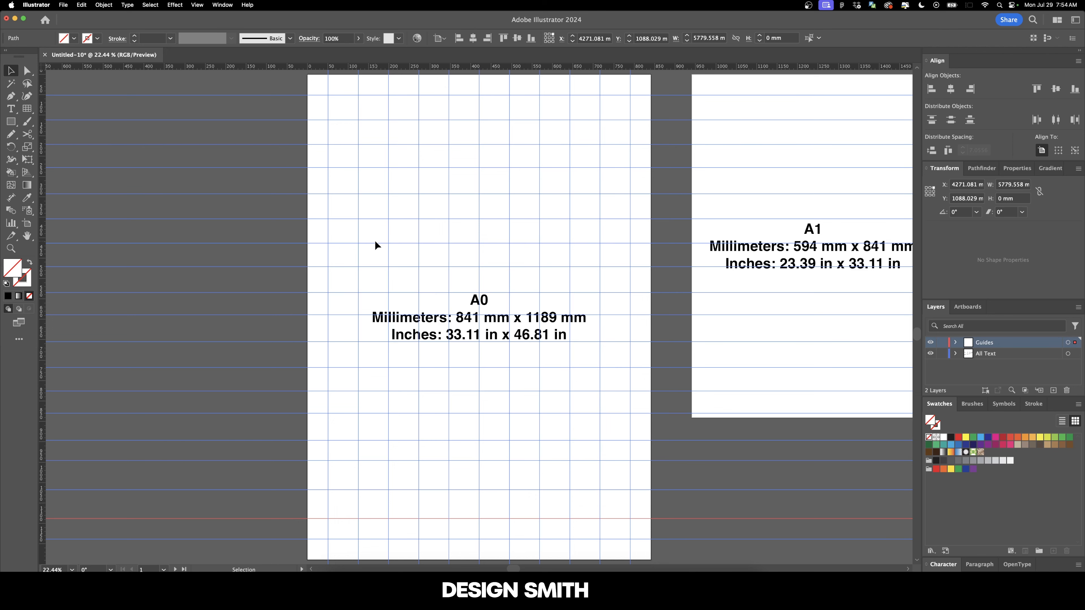
Select all horizontal guides on A0 and distribute their vertical spacing evenly, aligned to the selection
{"action": "key", "text": "super+minus"}
{"action": "left_click_drag", "start_coordinate": [316, 104], "coordinate": [340, 513]}
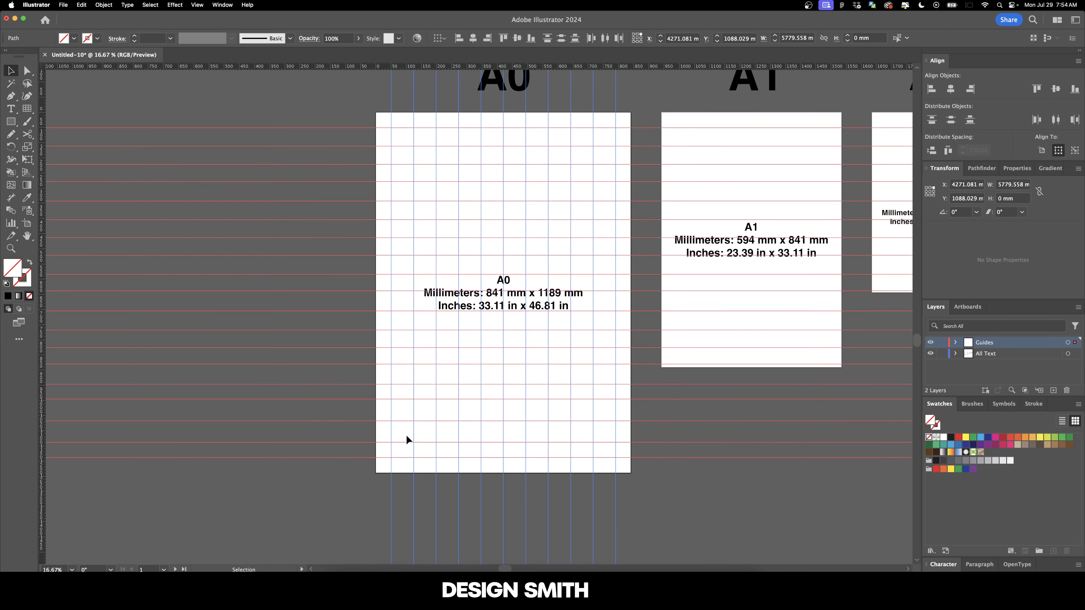
{"action": "left_click", "coordinate": [932, 152]}
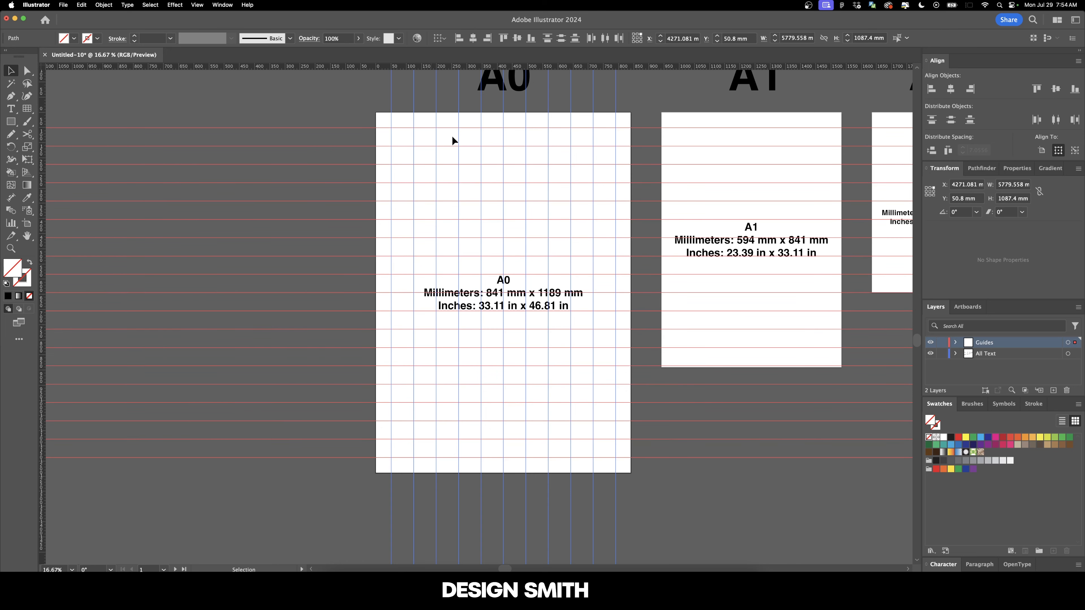
{"action": "left_click", "coordinate": [425, 150]}
{"action": "key", "text": "super+plus"}
{"action": "key", "text": "super+plus"}
{"action": "scroll", "coordinate": [339, 177], "scroll_direction": "up", "scroll_amount": 5}
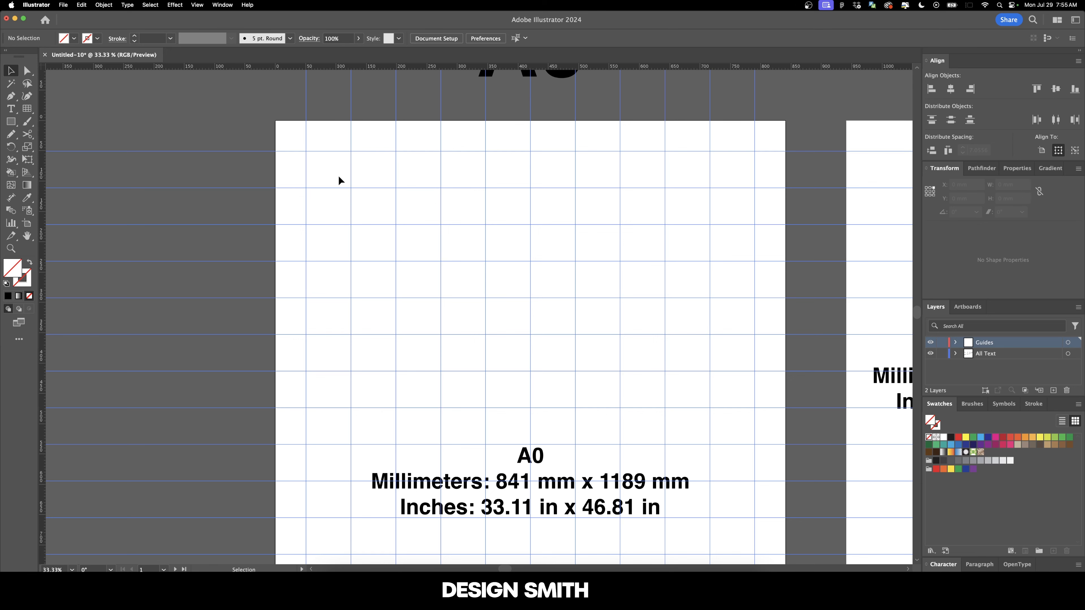
{"action": "scroll", "coordinate": [479, 166], "scroll_direction": "down", "scroll_amount": 3}
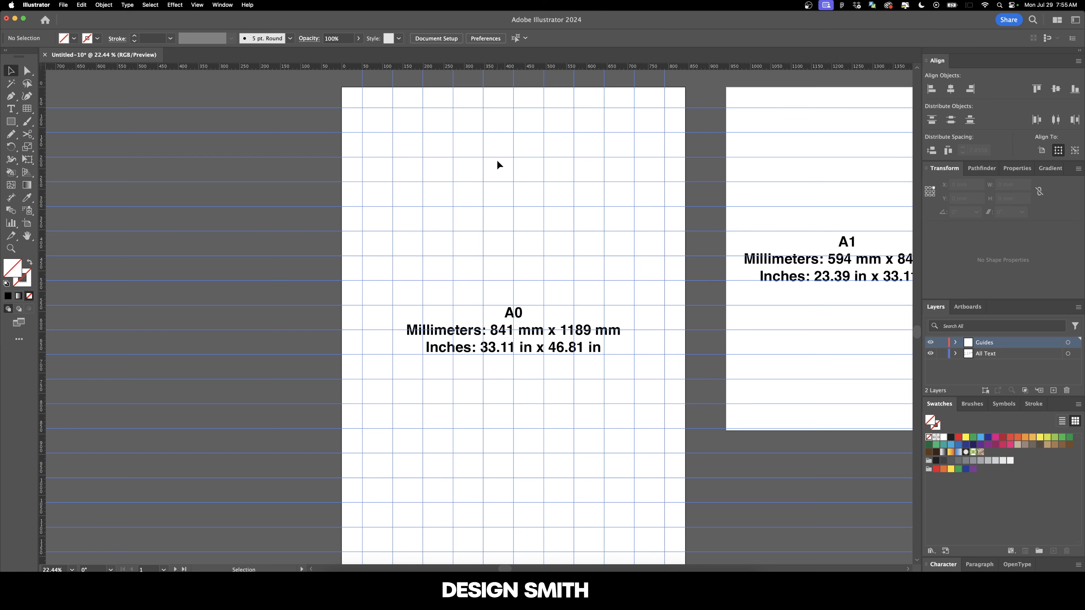
Align a vertical guide to the A1 artboard's left edge and move it inward by the 2 in margin
{"action": "scroll", "coordinate": [497, 161], "scroll_direction": "right", "scroll_amount": 2}
{"action": "scroll", "coordinate": [497, 161], "scroll_direction": "down", "scroll_amount": 1}
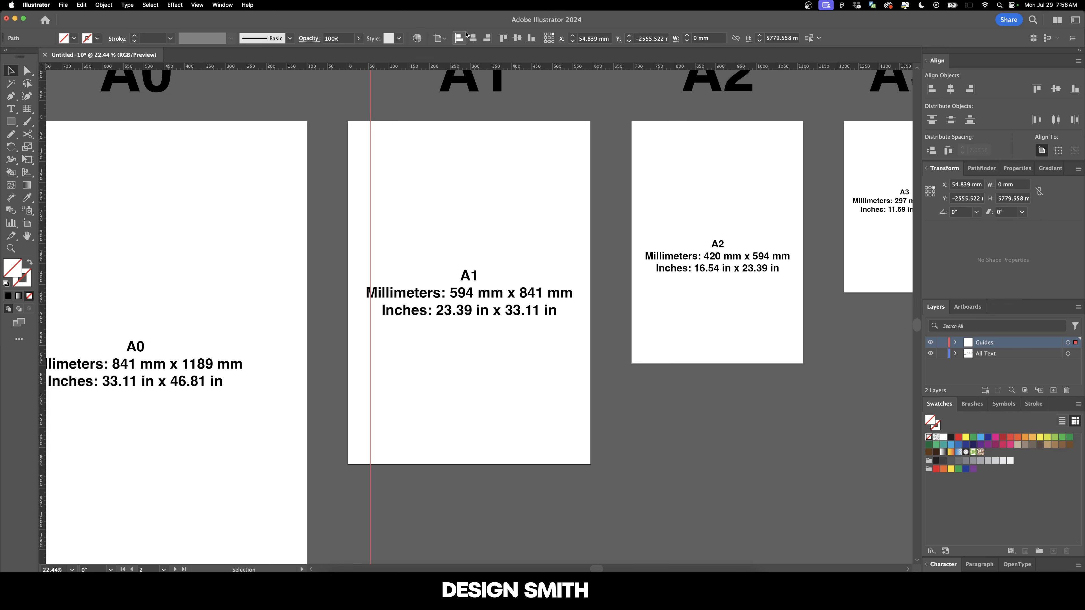
{"action": "left_click", "coordinate": [460, 37]}
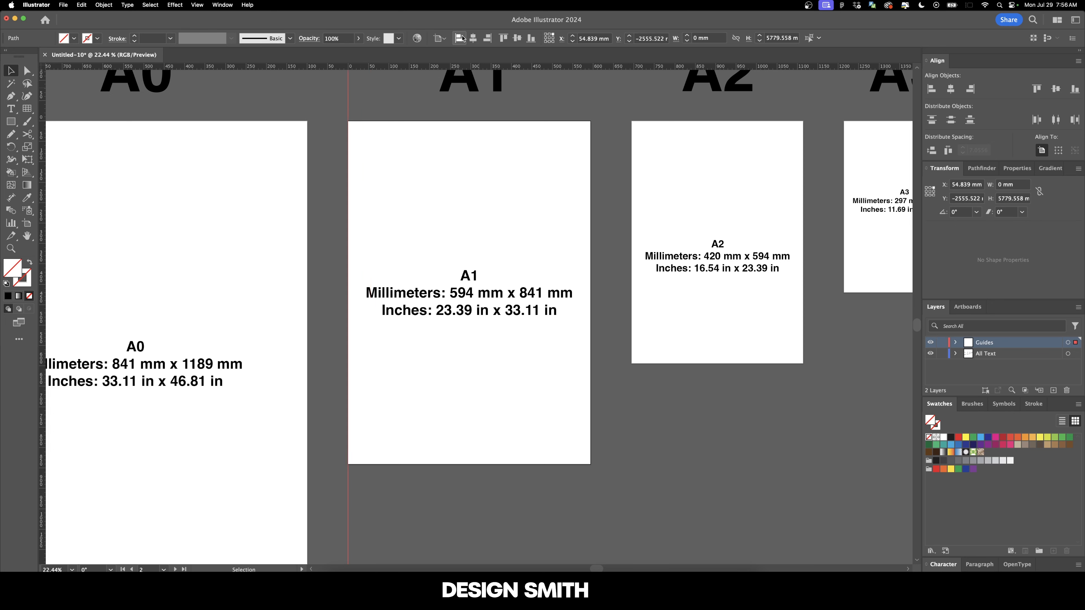
{"action": "key", "text": "Return"}
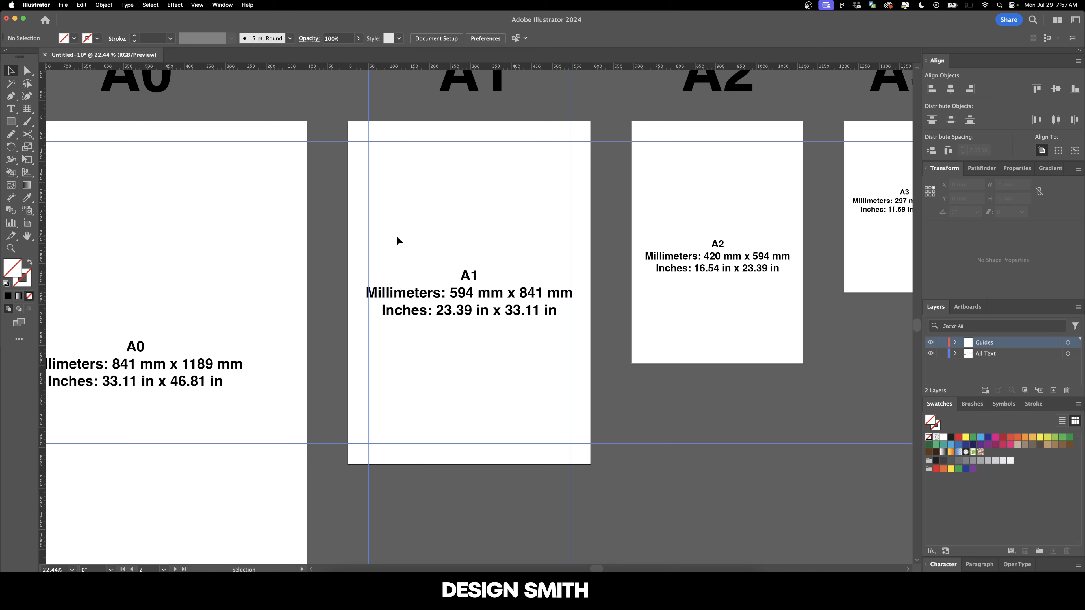
Duplicate A1's upper horizontal margin guide downward to about 137 mm from the artboard's top edge
{"action": "key", "text": "super+z"}
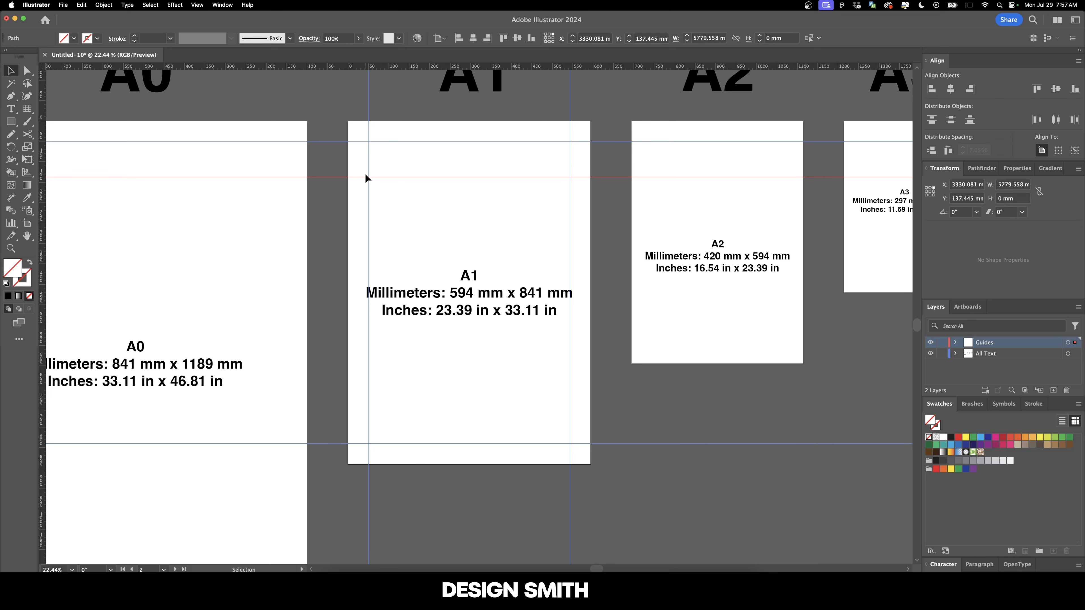
{"action": "key", "text": "super+z"}
{"action": "left_click_drag", "start_coordinate": [527, 144], "coordinate": [528, 176]}
{"action": "key", "text": "super+d"}
{"action": "key", "text": "super+d"}
{"action": "key", "text": "super+d"}
{"action": "key", "text": "super+d"}
{"action": "key", "text": "super+d"}
{"action": "key", "text": "super+d"}
{"action": "key", "text": "super+d"}
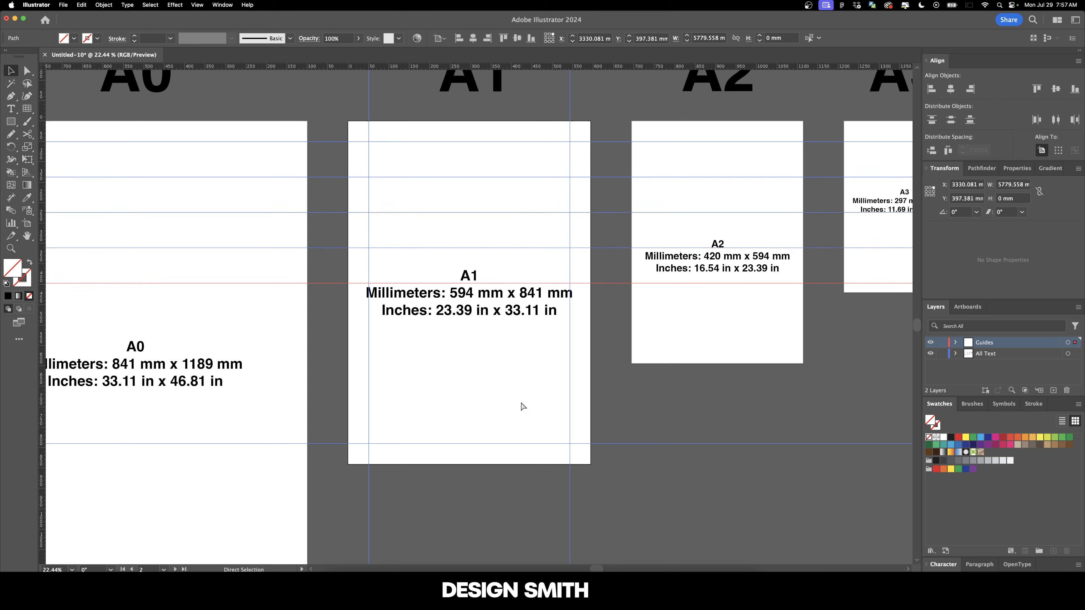
{"action": "key", "text": "super+z"}
{"action": "key", "text": "super+z"}
{"action": "key", "text": "super+z"}
{"action": "key", "text": "super+z"}
{"action": "key", "text": "super+z"}
{"action": "key", "text": "super+z"}
{"action": "key", "text": "super+z"}
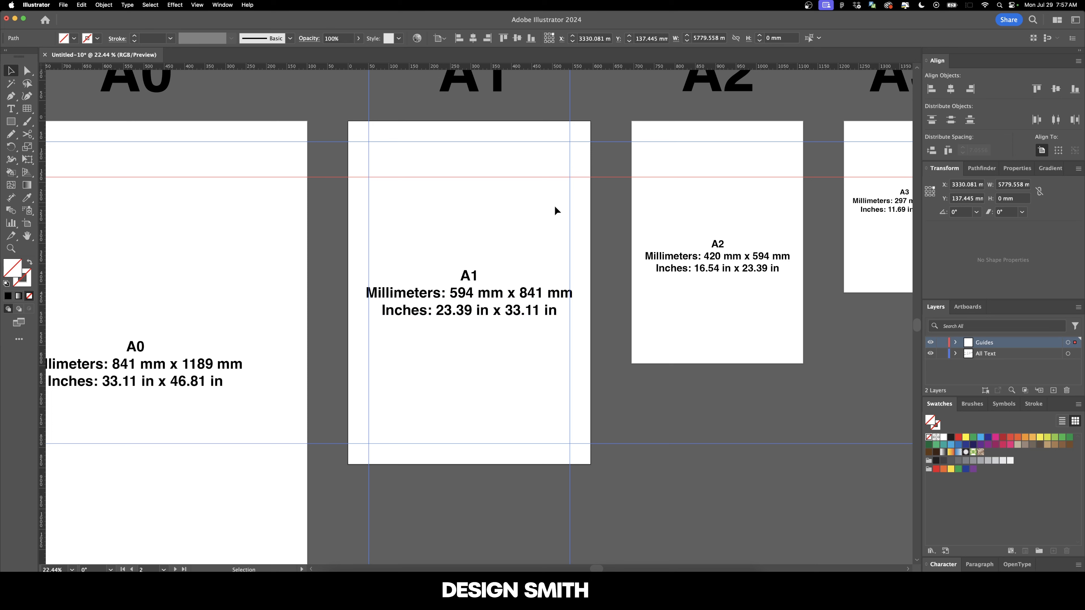
Repeat the horizontal guide duplication five times to step further row guides down the A1 artboard
{"action": "key", "text": "super+d"}
{"action": "key", "text": "super+d"}
{"action": "key", "text": "super+d"}
{"action": "key", "text": "super+d"}
{"action": "key", "text": "super+d"}
Select all horizontal guides on A1 and distribute their vertical spacing evenly, aligned to the selection
{"action": "key", "text": "super+shift+a"}
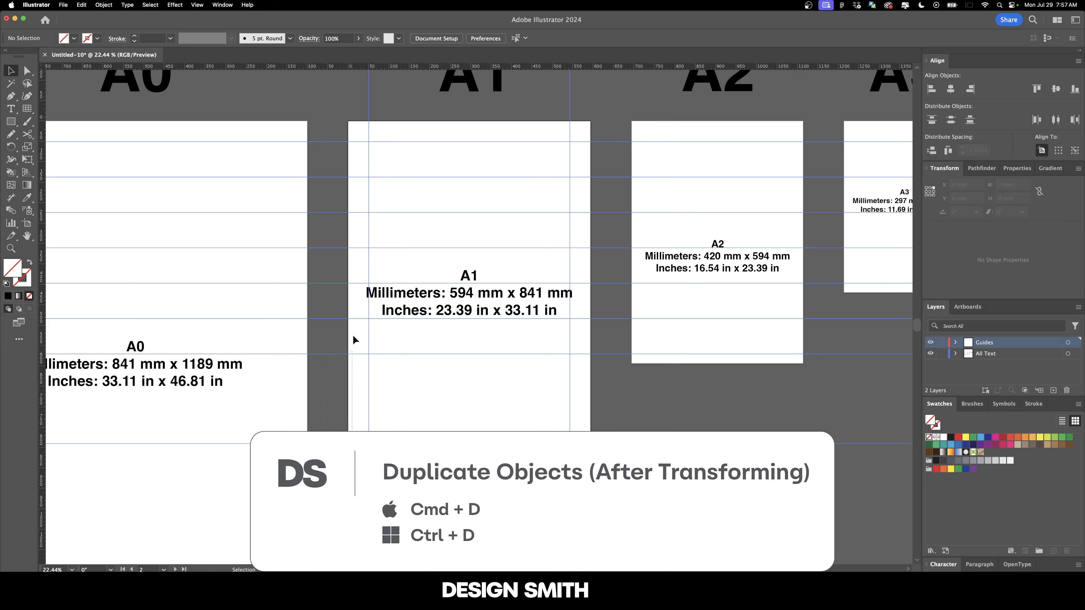
{"action": "key", "text": "super+a"}
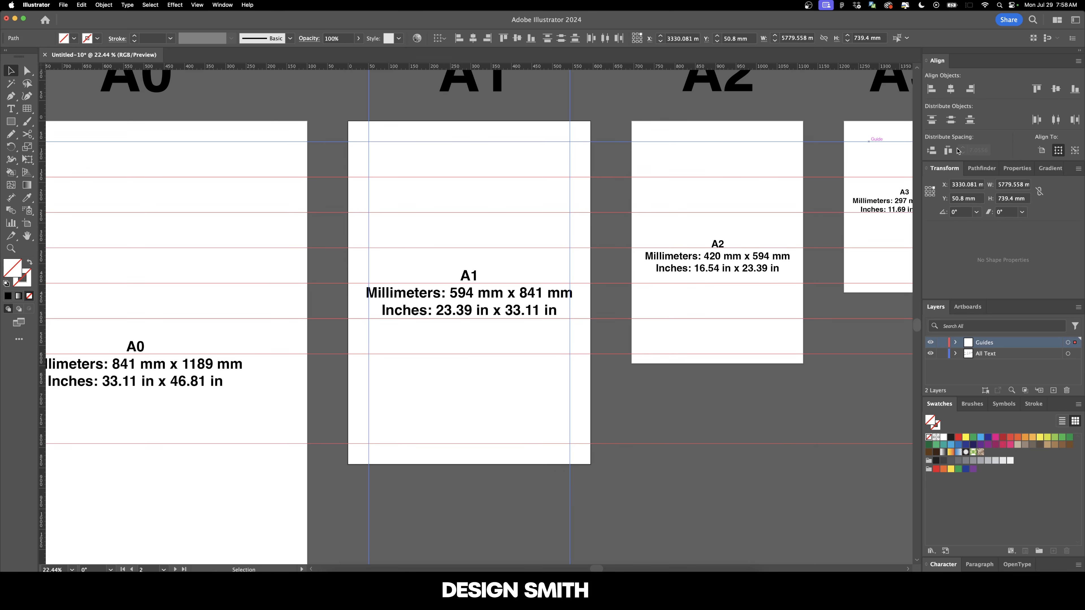
{"action": "left_click", "coordinate": [932, 153]}
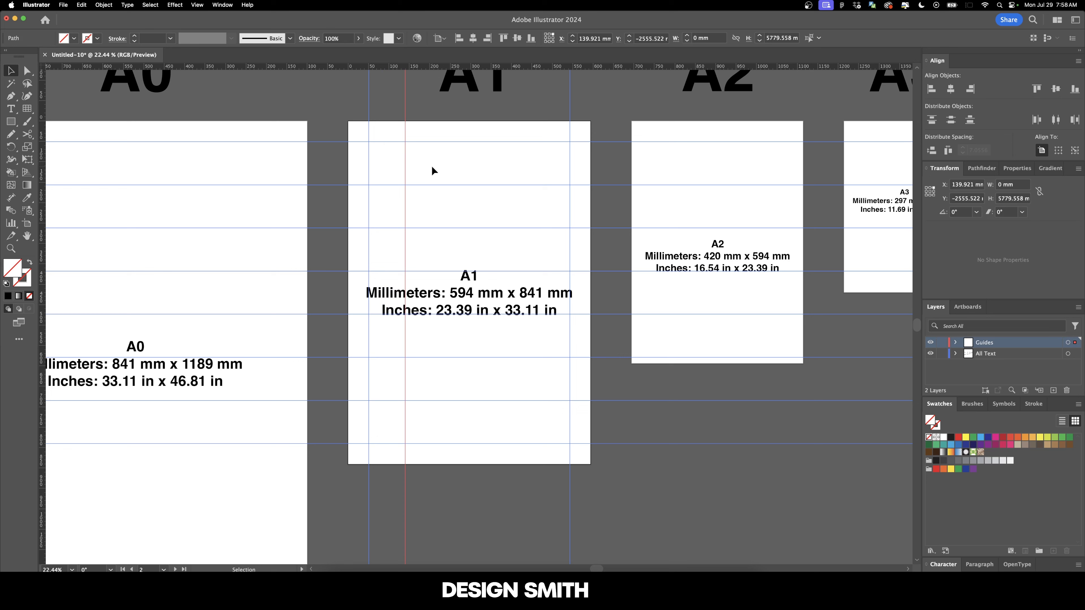
Repeat the vertical guide duplication three times across A1 and distribute all six vertical guides evenly, aligned to the selection
{"action": "key", "text": "super+d"}
{"action": "key", "text": "super+d"}
{"action": "key", "text": "super+d"}
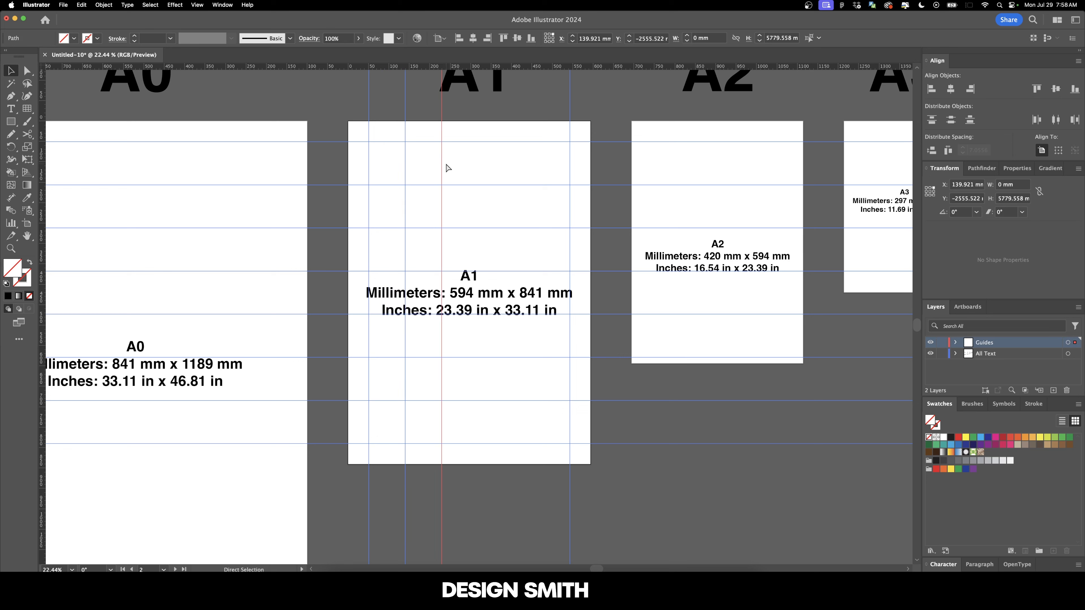
{"action": "key", "text": "super+a"}
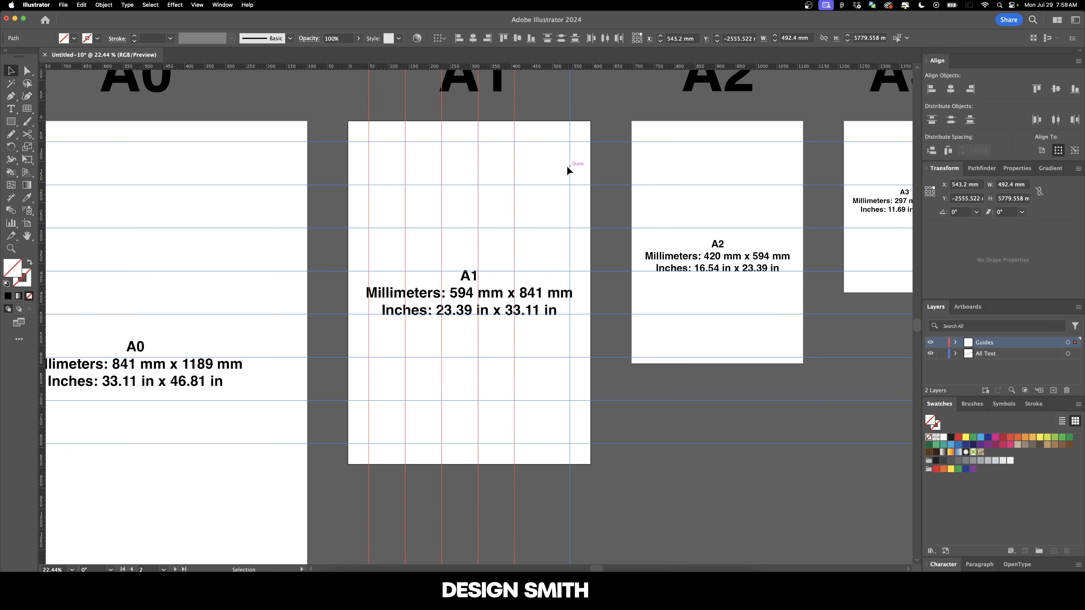
{"action": "left_click", "coordinate": [945, 151]}
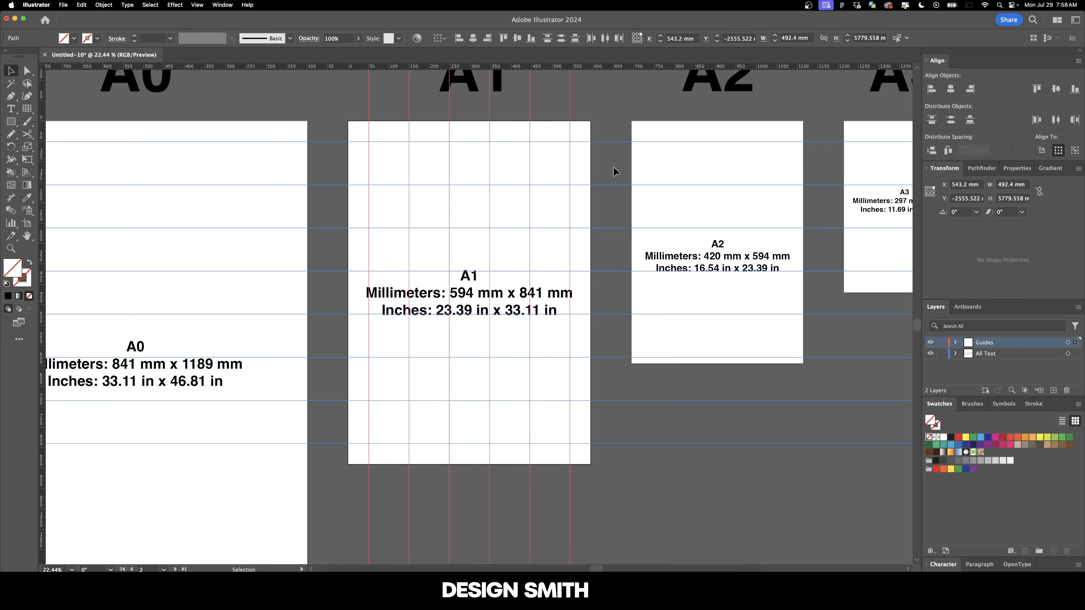
{"action": "left_click", "coordinate": [538, 170]}
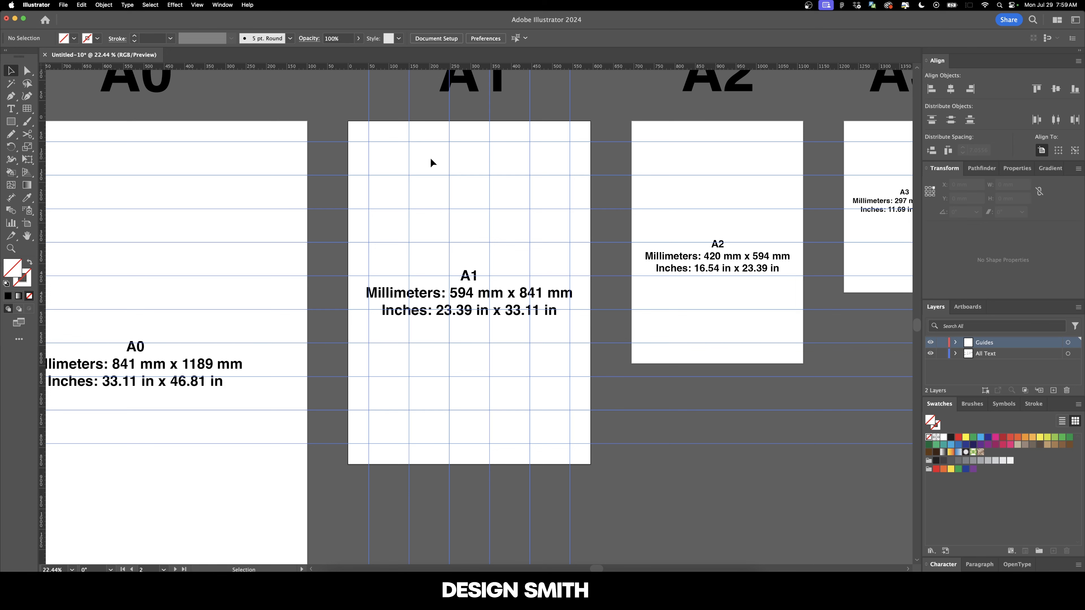
{"action": "scroll", "coordinate": [431, 162], "scroll_direction": "left", "scroll_amount": 5}
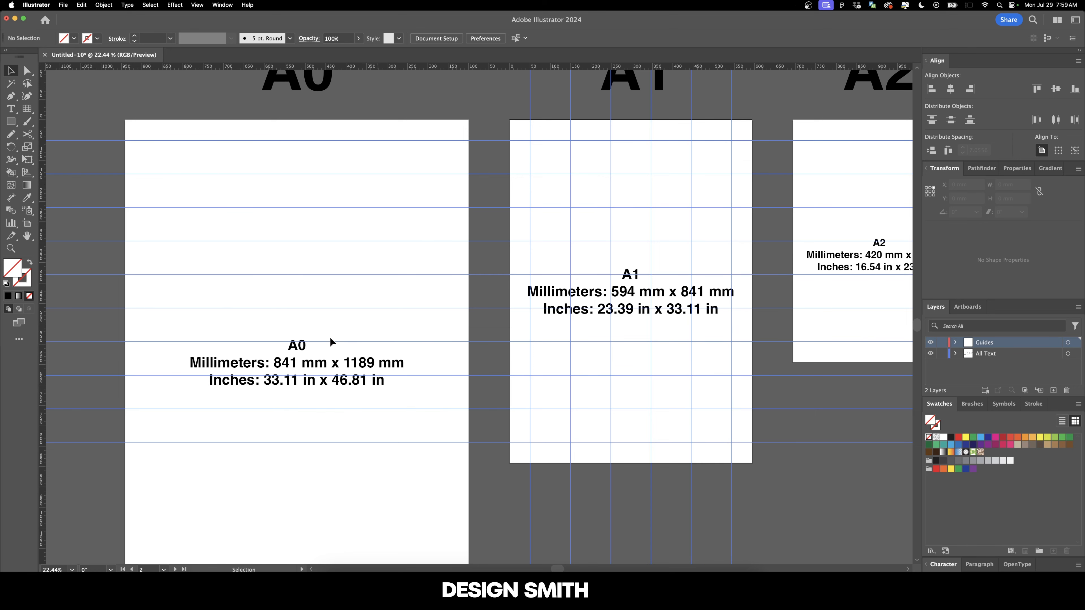
{"action": "scroll", "coordinate": [473, 151], "scroll_direction": "right", "scroll_amount": 4}
{"action": "scroll", "coordinate": [472, 152], "scroll_direction": "up", "scroll_amount": 2}
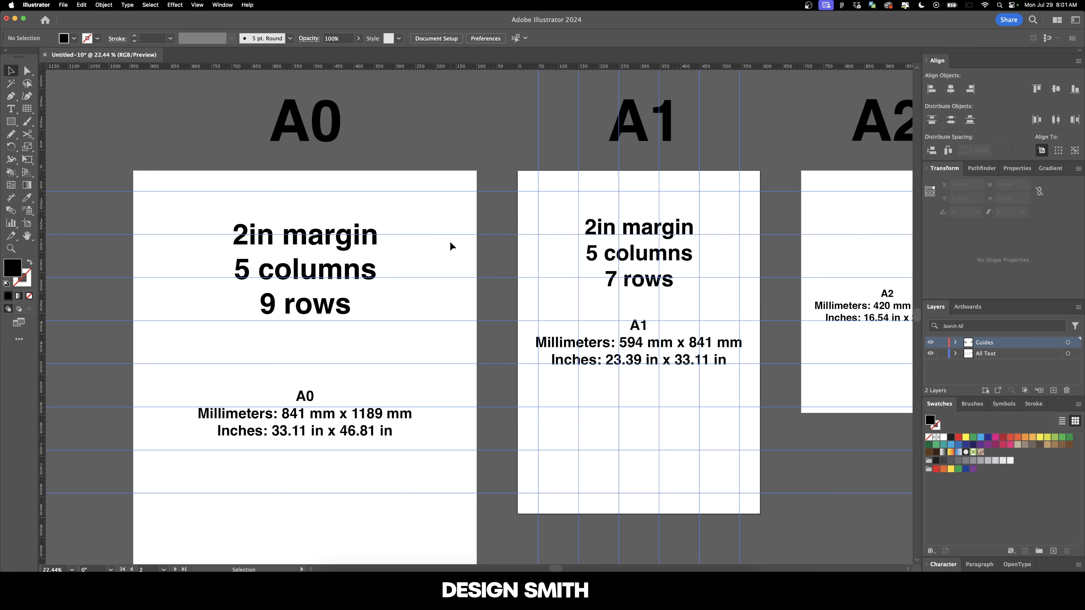
Clear all guides from the document before working on the A2 artboard
{"action": "scroll", "coordinate": [450, 242], "scroll_direction": "right", "scroll_amount": 10}
{"action": "left_click", "coordinate": [197, 5]}
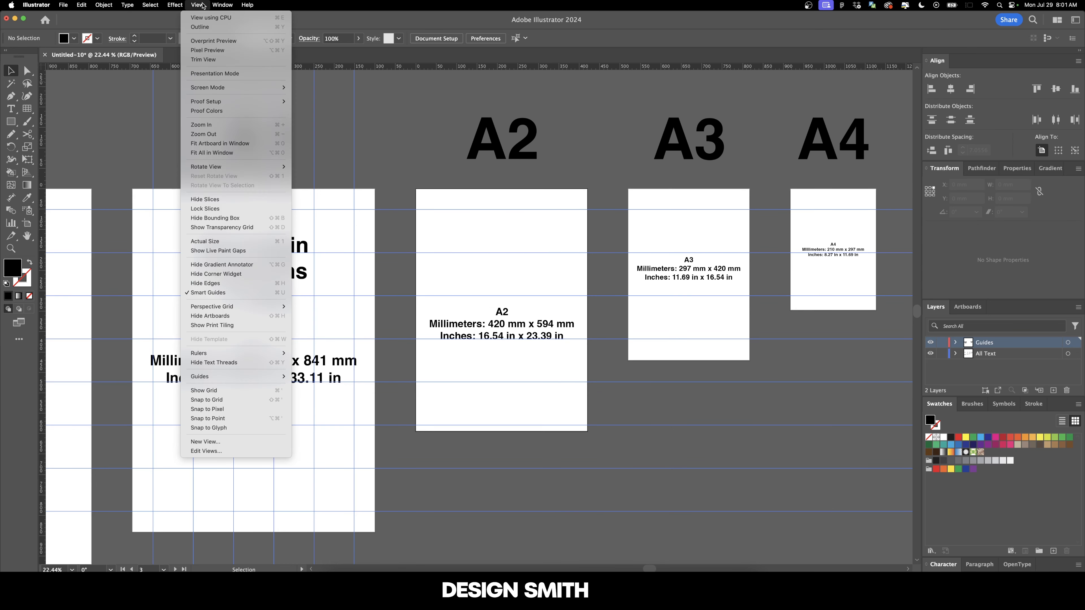
{"action": "mouse_move", "coordinate": [239, 376]}
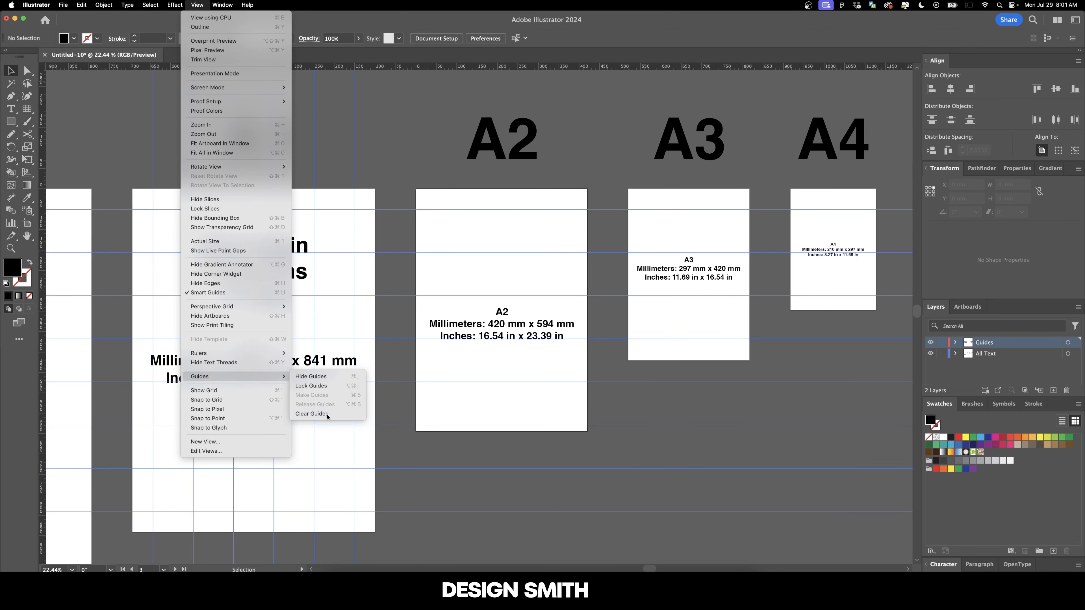
{"action": "left_click", "coordinate": [323, 414]}
Add a vertical margin guide to the A2 artboard 1.5 in inside its left edge
{"action": "key", "text": "super+equal"}
{"action": "key", "text": "super+equal"}
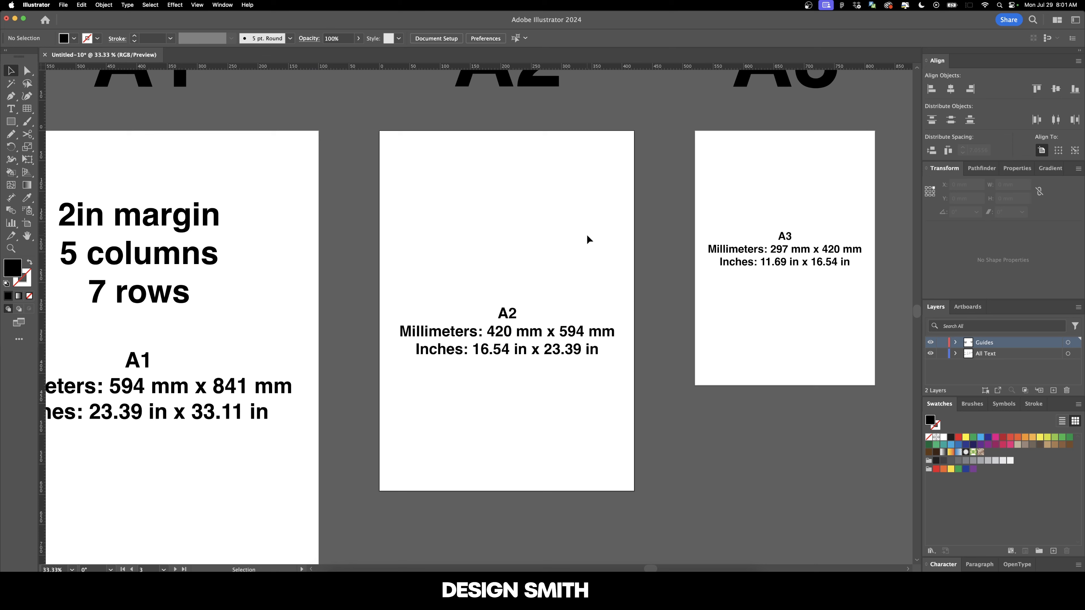
{"action": "left_click_drag", "start_coordinate": [45, 269], "coordinate": [397, 276]}
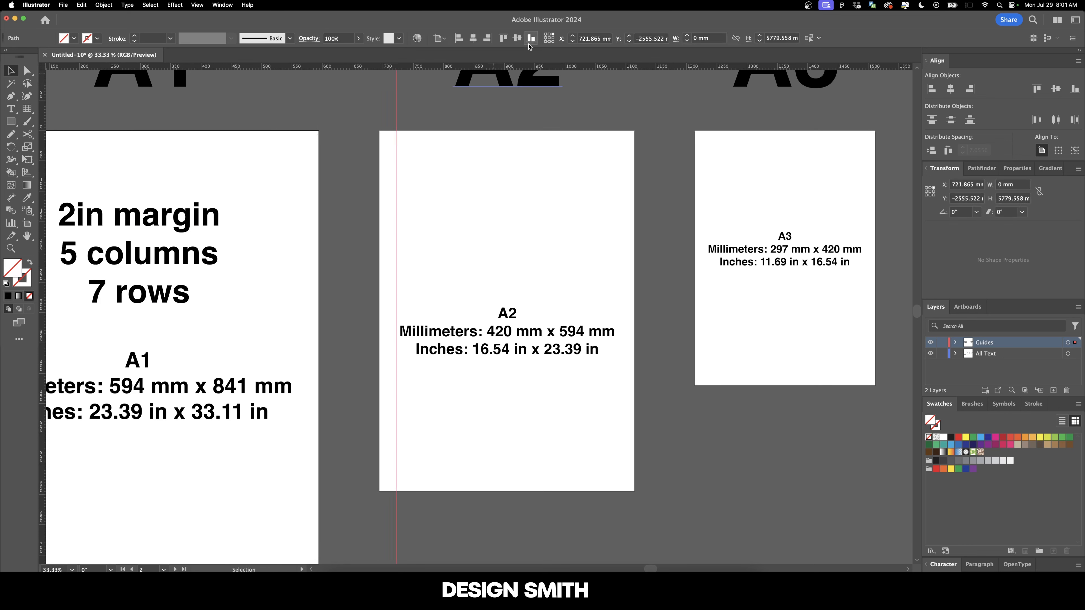
{"action": "left_click", "coordinate": [592, 38]}
{"action": "type", "text": "1.5in"}
{"action": "key", "text": "Return"}
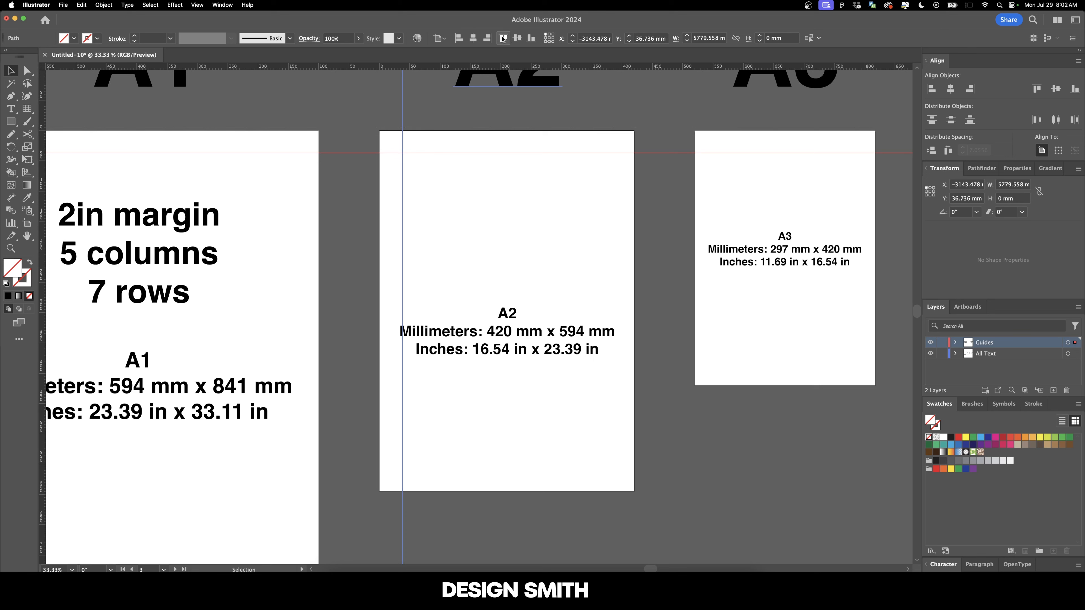
Align the horizontal guide to A2's top edge and move it 1.5 in down as the top margin
{"action": "left_click", "coordinate": [502, 37]}
{"action": "key", "text": "Return"}
{"action": "type", "text": "0"}
{"action": "key", "text": "Tab"}
{"action": "type", "text": "1.5in"}
{"action": "key", "text": "Return"}
Align a horizontal guide to A2's bottom edge and move it up 1.5 in as the bottom margin
{"action": "left_click", "coordinate": [531, 38]}
{"action": "key", "text": "Return"}
{"action": "type", "text": "-1.5in"}
{"action": "key", "text": "Tab"}
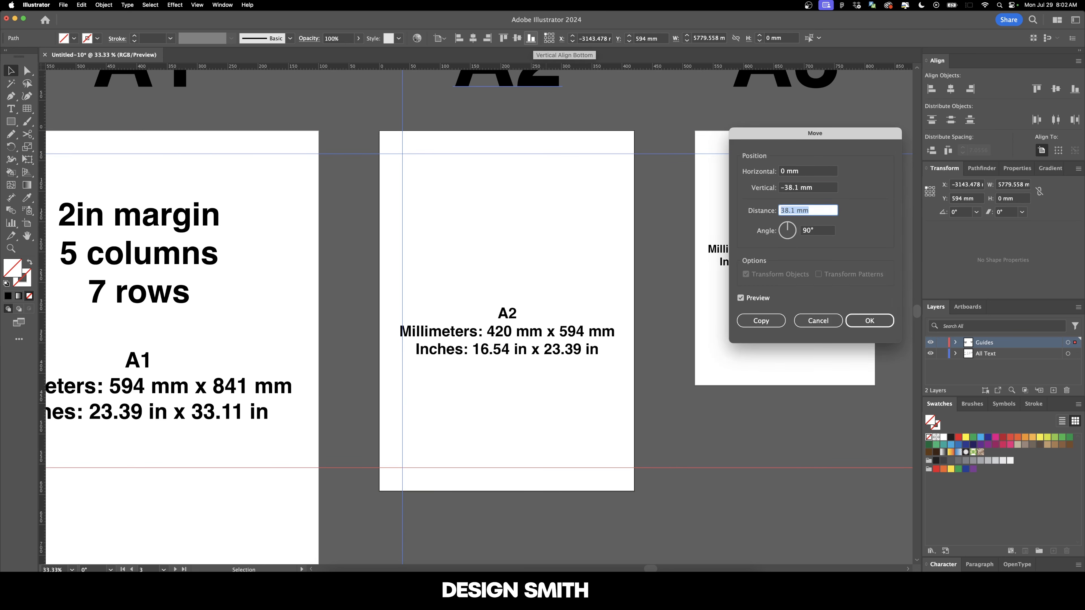
{"action": "key", "text": "Return"}
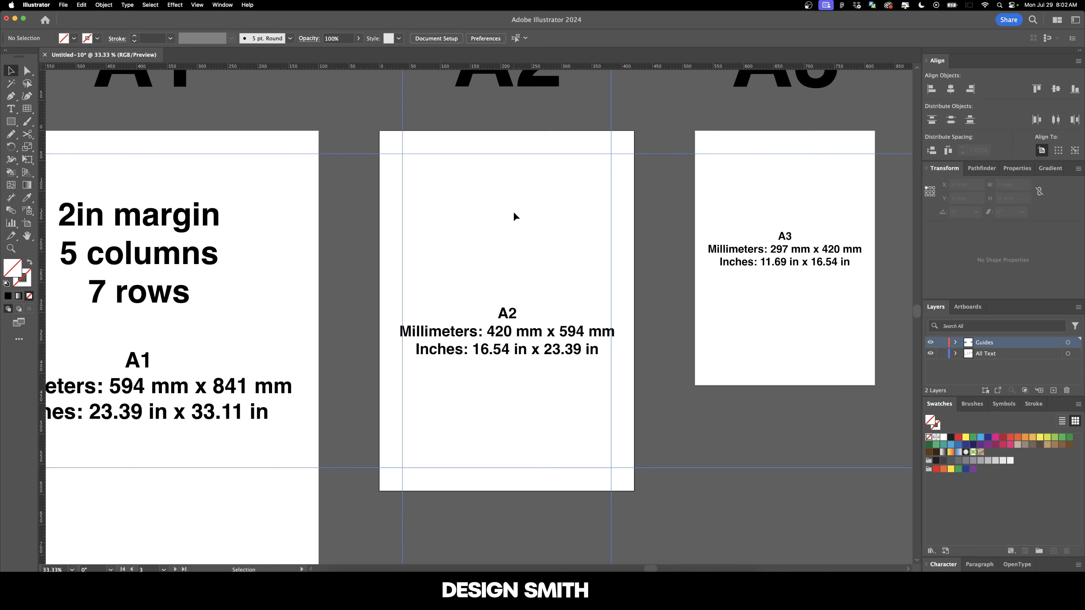
Duplicate A2's left margin guide inward and repeat the duplication once to create two inner column guides
{"action": "left_click_drag", "start_coordinate": [403, 227], "coordinate": [463, 234], "text": "alt"}
{"action": "key", "text": "super+d"}
{"action": "left_click", "coordinate": [433, 195]}
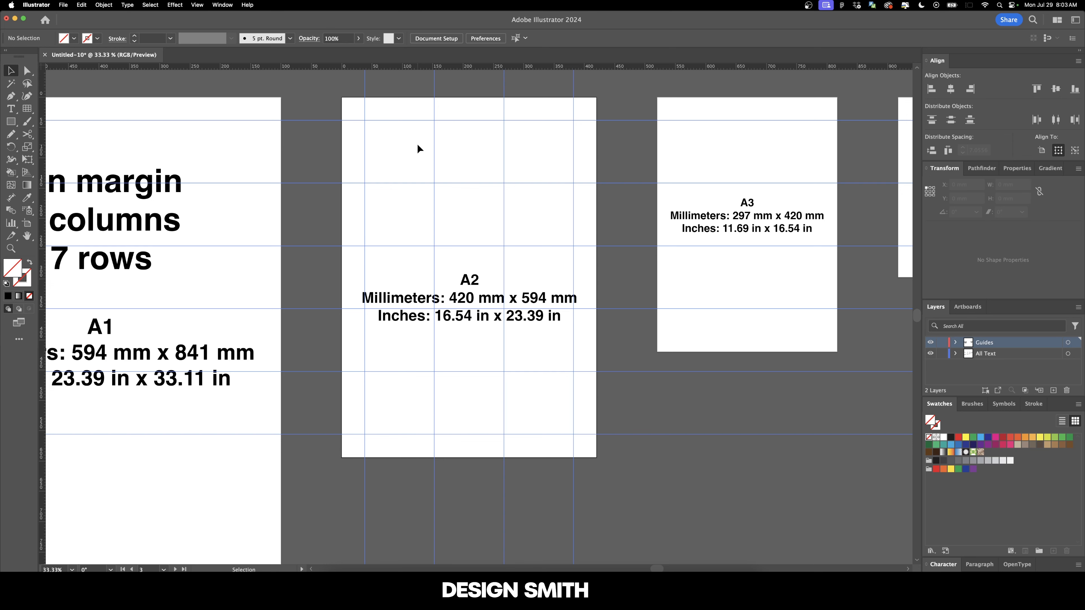
{"action": "scroll", "coordinate": [495, 179], "scroll_direction": "up", "scroll_amount": 3}
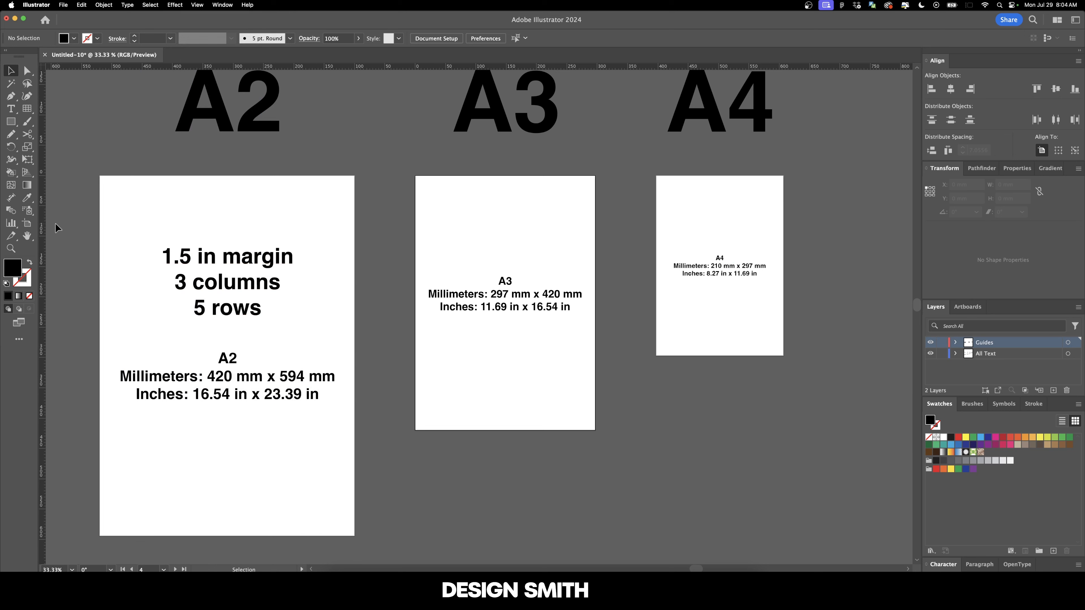
Select all four vertical guides on the A3 artboard and distribute their horizontal spacing evenly, aligned to the selection
{"action": "left_click", "coordinate": [431, 257]}
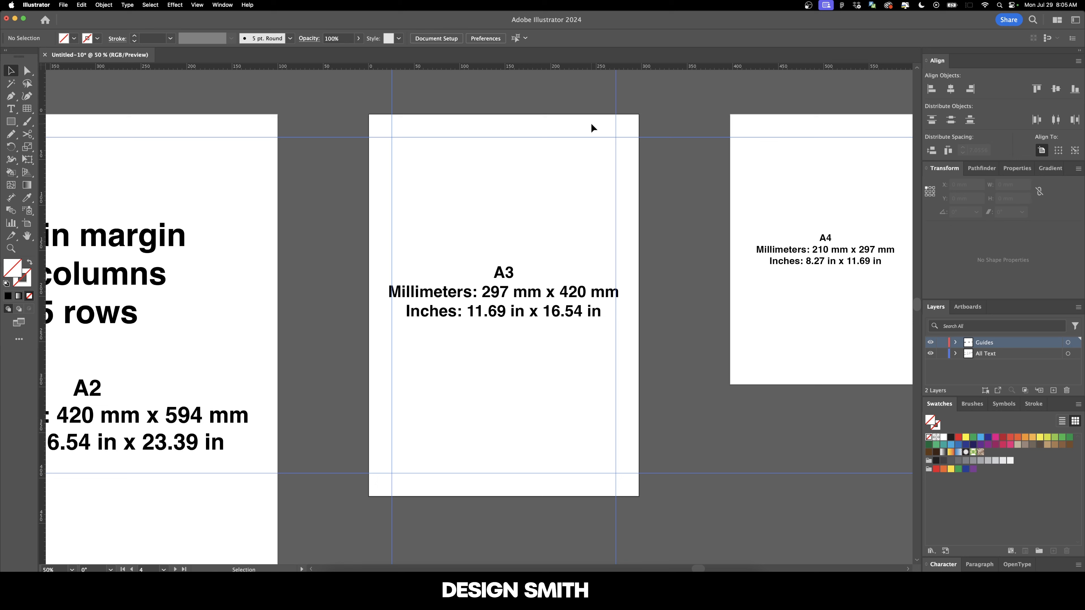
{"action": "left_click_drag", "start_coordinate": [344, 176], "coordinate": [667, 202]}
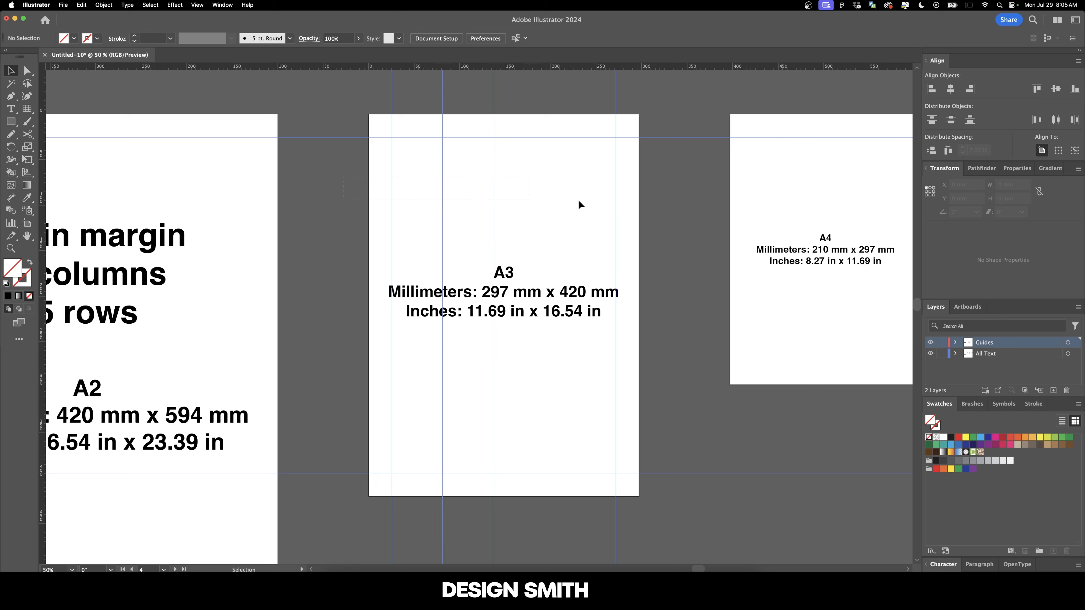
{"action": "left_click", "coordinate": [948, 150]}
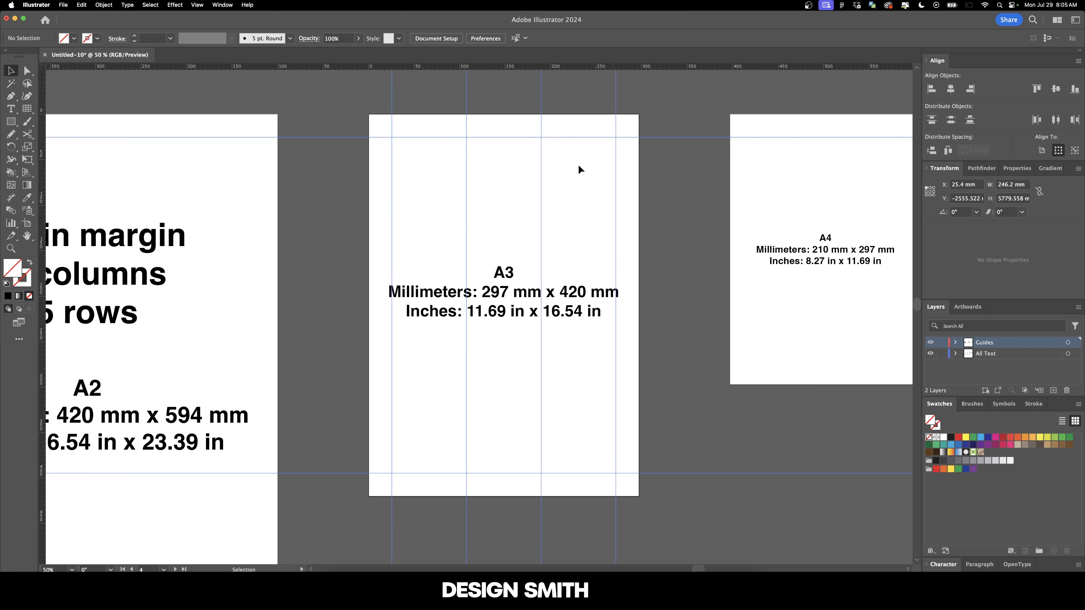
Duplicate A3's top margin guide downward four times and distribute all six horizontal guides evenly, aligned to the selection
{"action": "left_click", "coordinate": [580, 138]}
{"action": "left_click_drag", "start_coordinate": [672, 137], "coordinate": [672, 196]}
{"action": "key", "text": "super+d"}
{"action": "key", "text": "super+d"}
{"action": "key", "text": "super+d"}
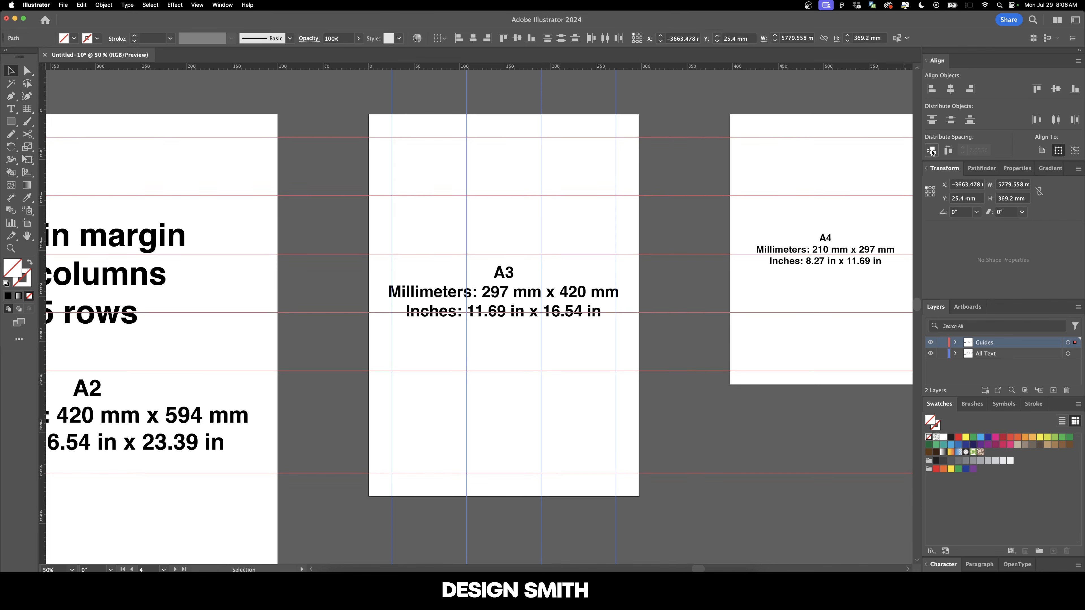
{"action": "left_click", "coordinate": [932, 150]}
{"action": "left_click", "coordinate": [681, 172]}
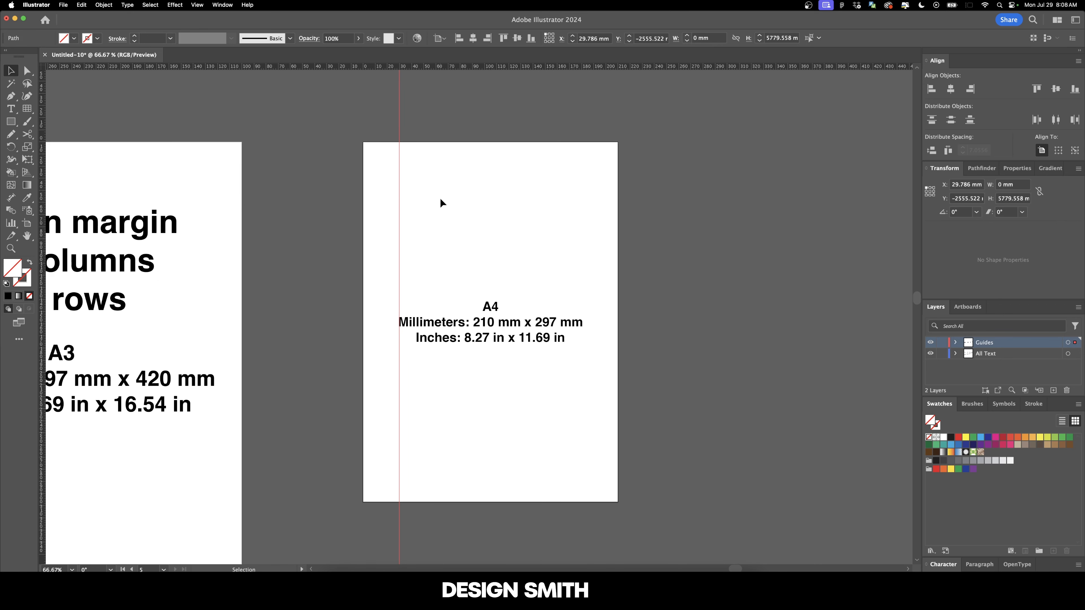
Align the vertical guide to A4's left edge and move it 19.05 mm inward as the left margin
{"action": "left_click", "coordinate": [459, 39]}
{"action": "key", "text": "Return"}
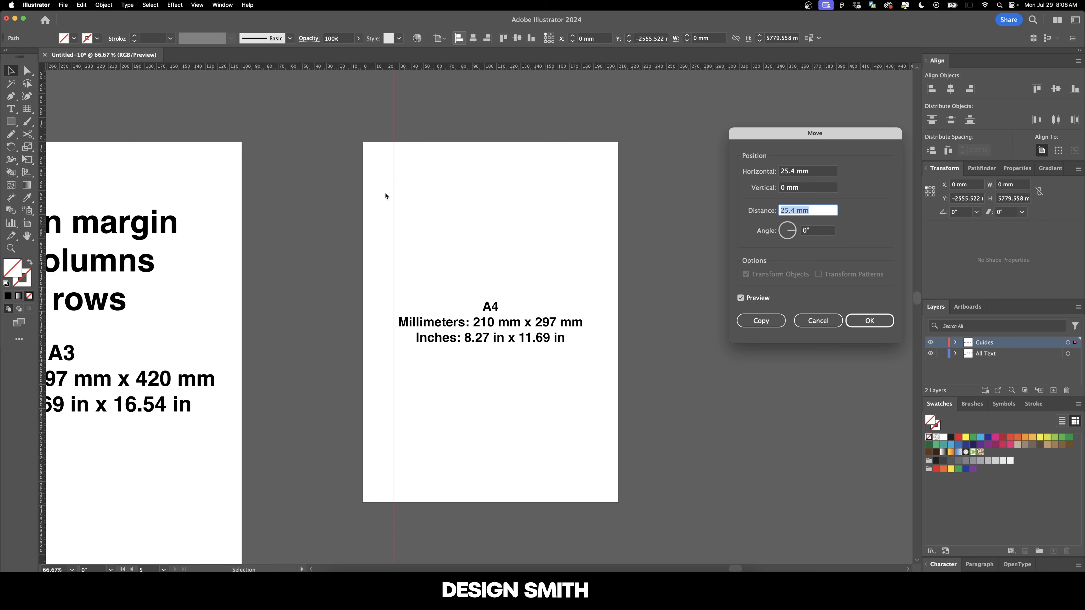
{"action": "type", "text": "12.7"}
{"action": "key", "text": "Tab"}
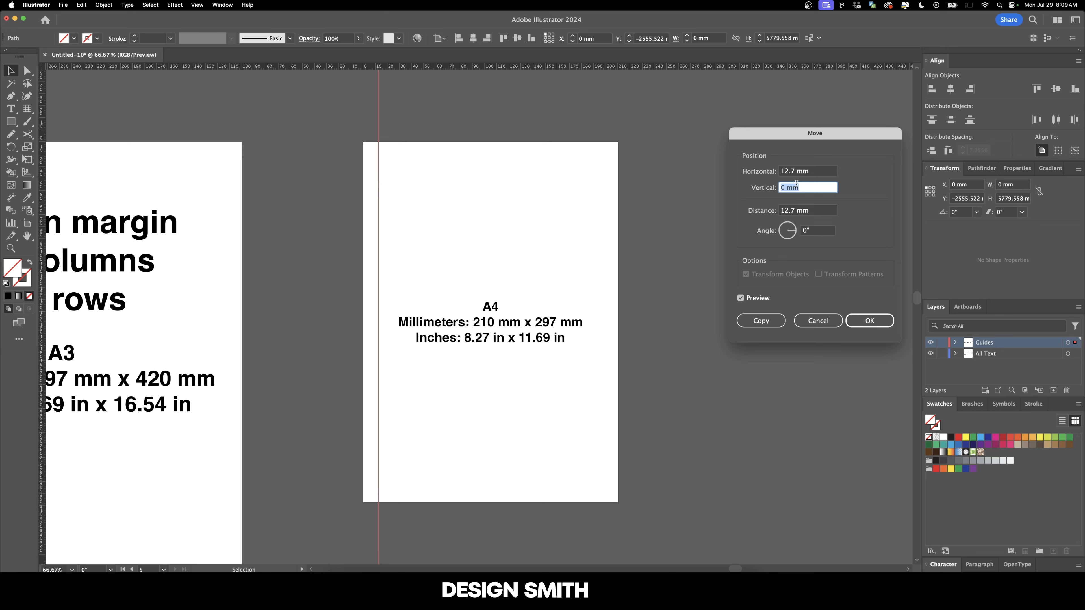
{"action": "key", "text": "shift+Tab"}
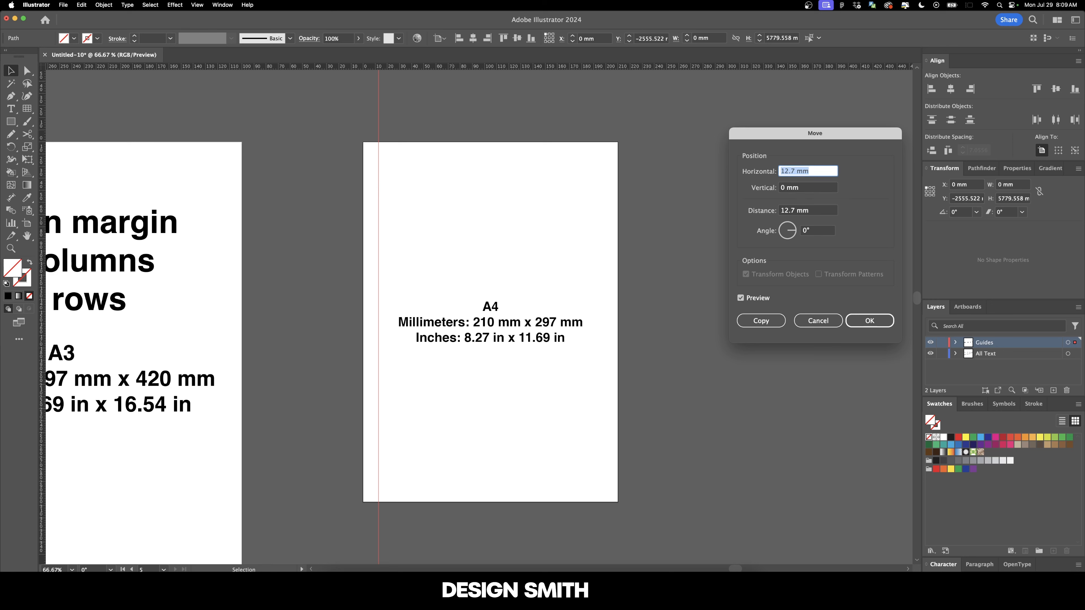
{"action": "type", "text": "19.05"}
{"action": "key", "text": "Tab"}
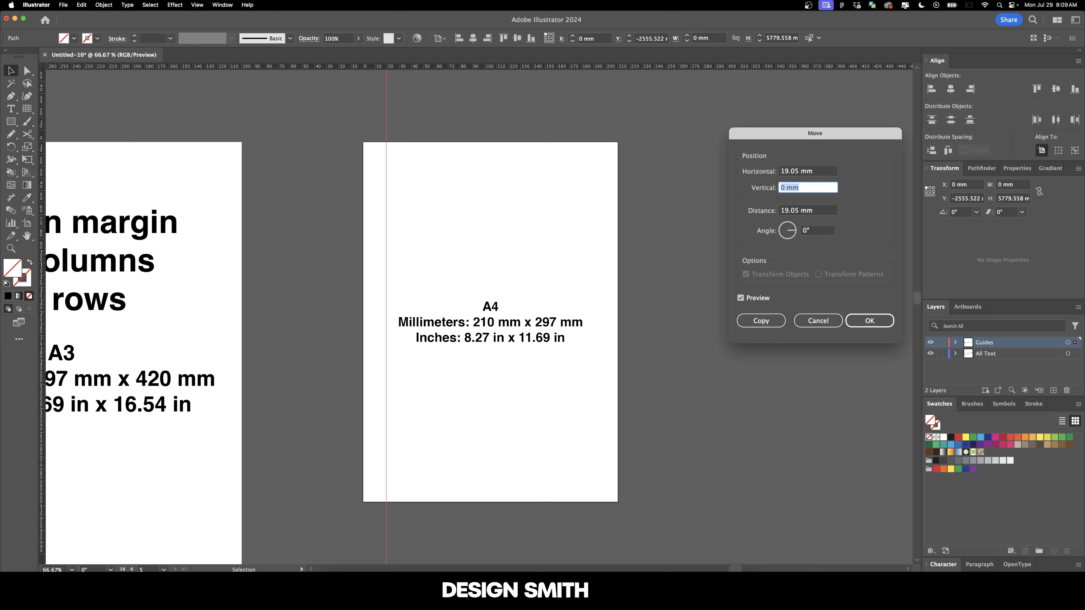
{"action": "key", "text": "Return"}
Add a horizontal guide at A4's top edge and move it 19.05 mm down as the top margin
{"action": "left_click_drag", "start_coordinate": [524, 68], "coordinate": [524, 181]}
{"action": "left_click", "coordinate": [504, 38]}
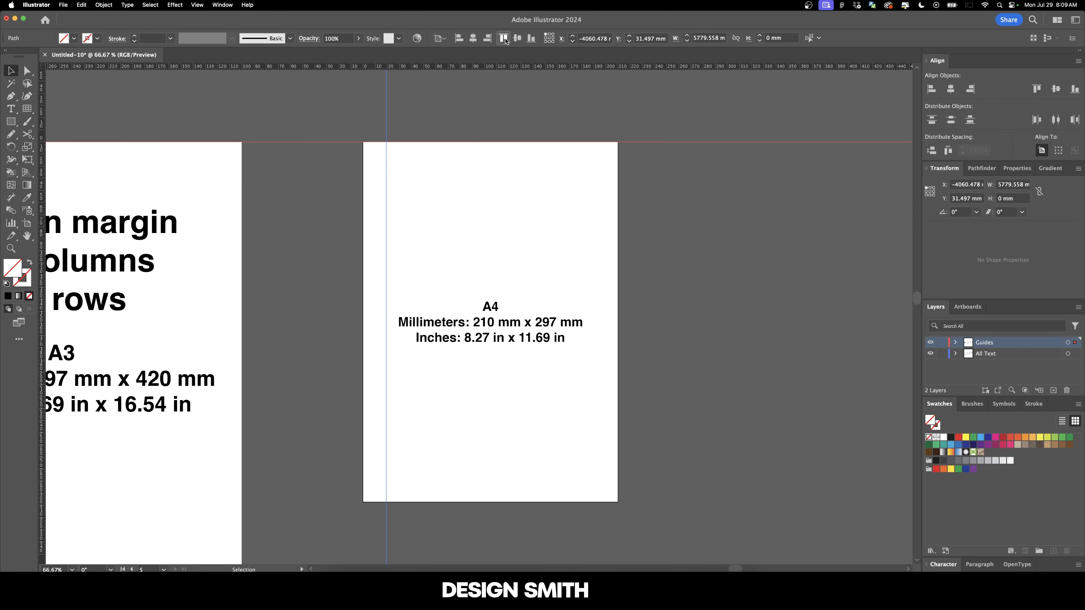
{"action": "key", "text": "Return"}
{"action": "type", "text": "0"}
{"action": "key", "text": "Tab"}
{"action": "type", "text": "19.05"}
{"action": "key", "text": "Return"}
Add a vertical guide at A4's right edge and move it 19.05 mm inward as the right margin
{"action": "left_click_drag", "start_coordinate": [42, 199], "coordinate": [343, 199]}
{"action": "left_click", "coordinate": [488, 38]}
{"action": "key", "text": "Return"}
{"action": "type", "text": "-19.05"}
{"action": "key", "text": "Return"}
{"action": "left_click_drag", "start_coordinate": [219, 193], "coordinate": [387, 194]}
{"action": "left_click", "coordinate": [487, 38]}
{"action": "key", "text": "Return"}
{"action": "type", "text": "-19.05"}
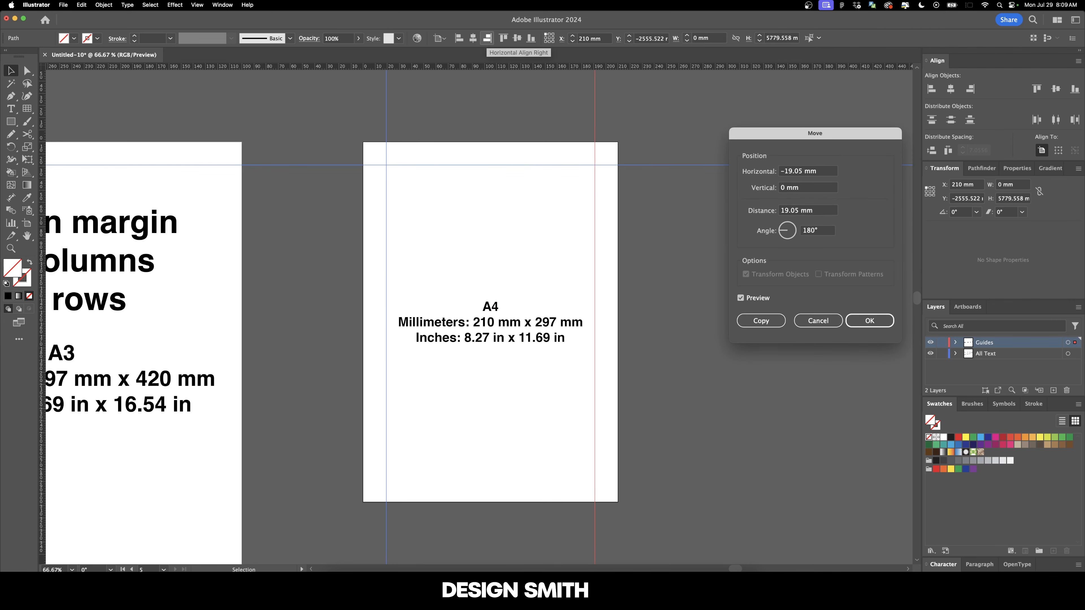
{"action": "key", "text": "Return"}
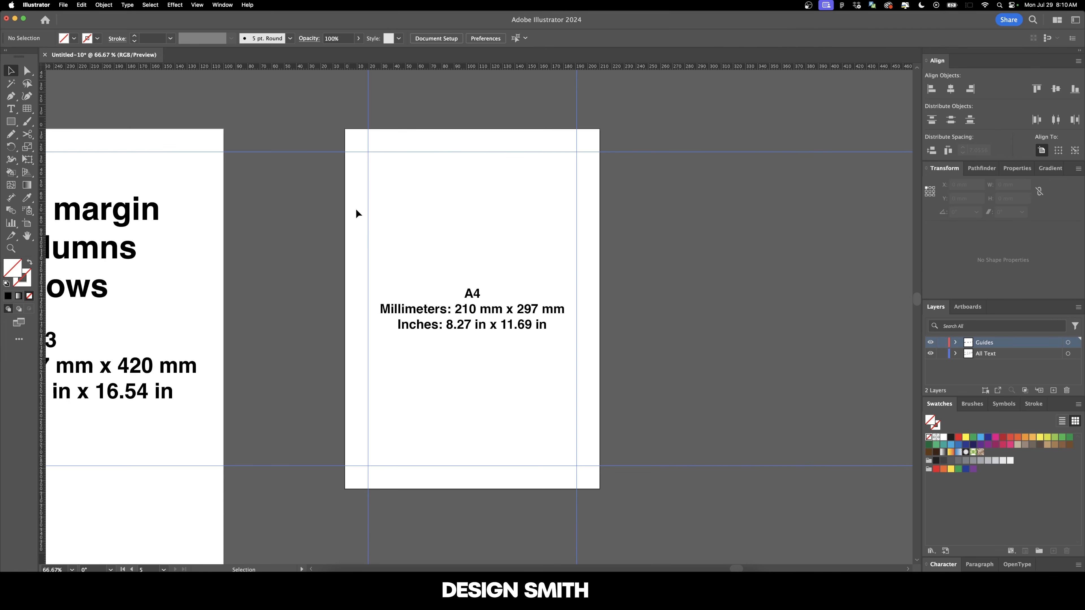
Duplicate vertical guides between A4's side margins to form five evenly spaced columns
{"action": "left_click_drag", "start_coordinate": [368, 212], "coordinate": [458, 218]}
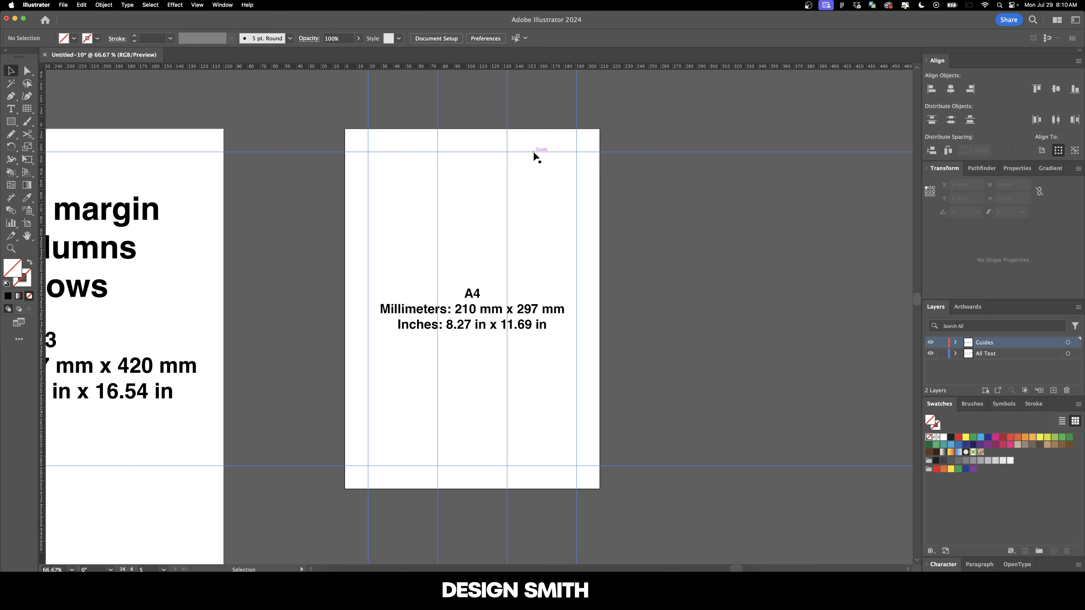
{"action": "left_click", "coordinate": [506, 201]}
{"action": "left_click_drag", "start_coordinate": [438, 206], "coordinate": [406, 208]}
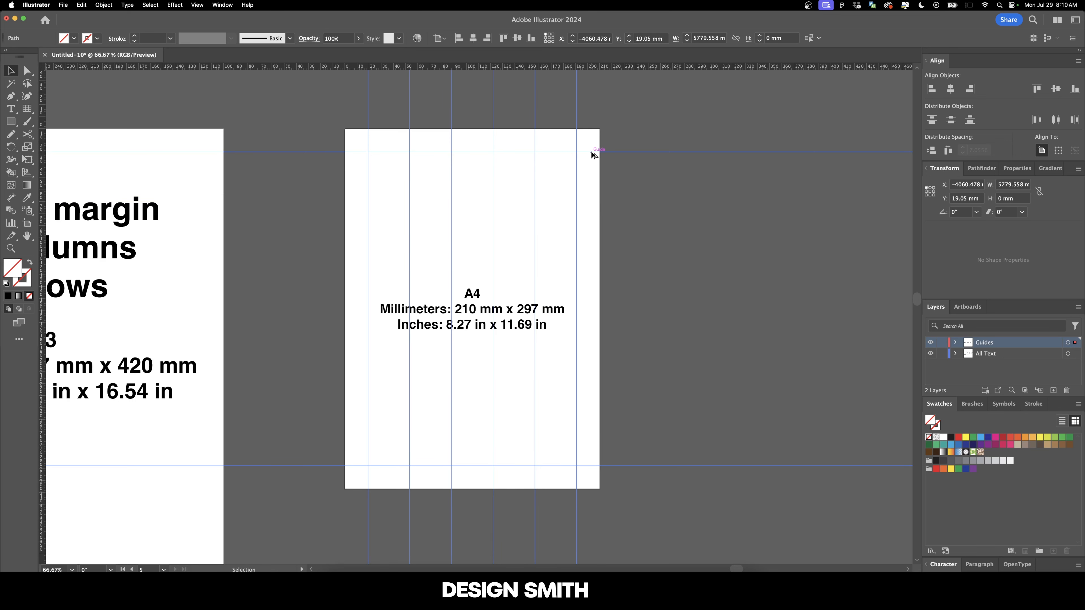
Duplicate A4's top margin guide downward to about Y 62 mm as the first row guide
{"action": "left_click_drag", "start_coordinate": [591, 151], "coordinate": [591, 205]}
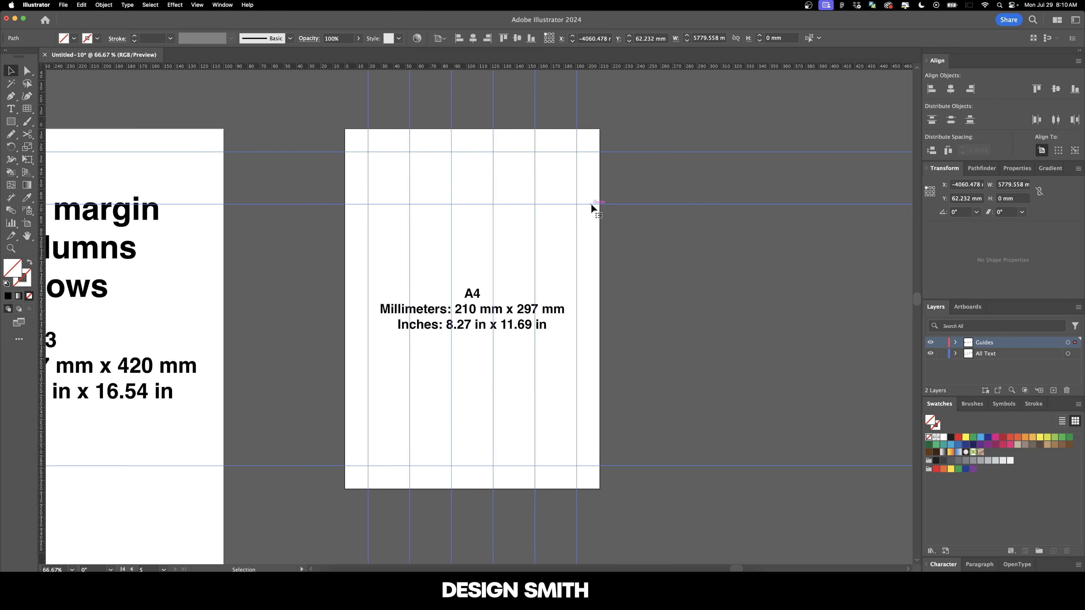